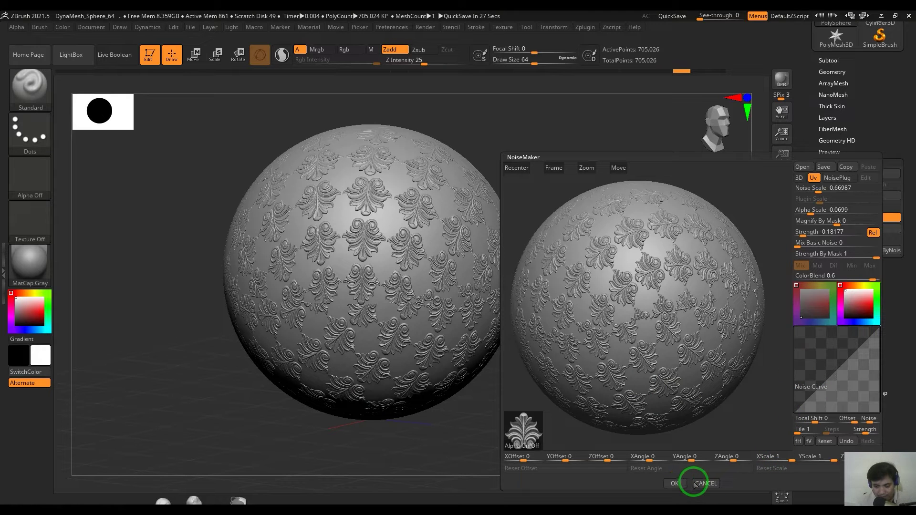
Review the sphere's UV ornament noise settings, close NoiseMaker and inspect the ornaments from another angle
click(675, 483)
click(858, 174)
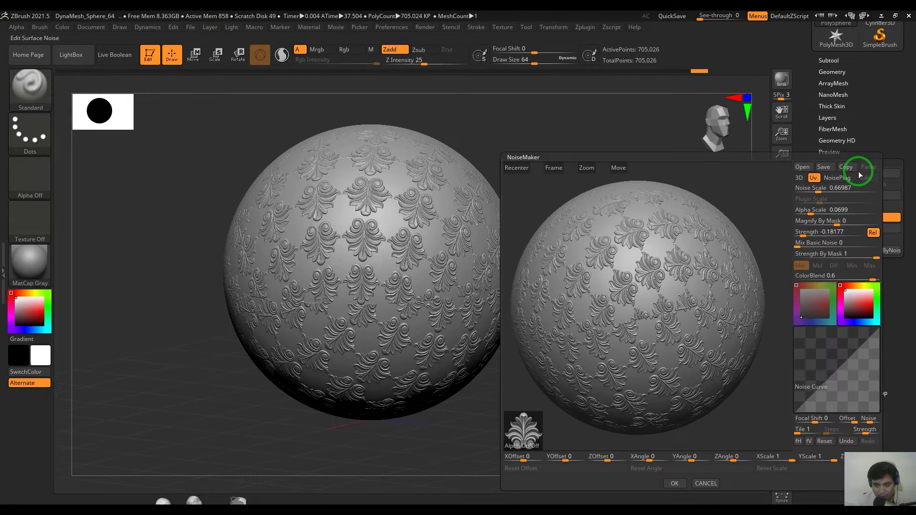
click(705, 484)
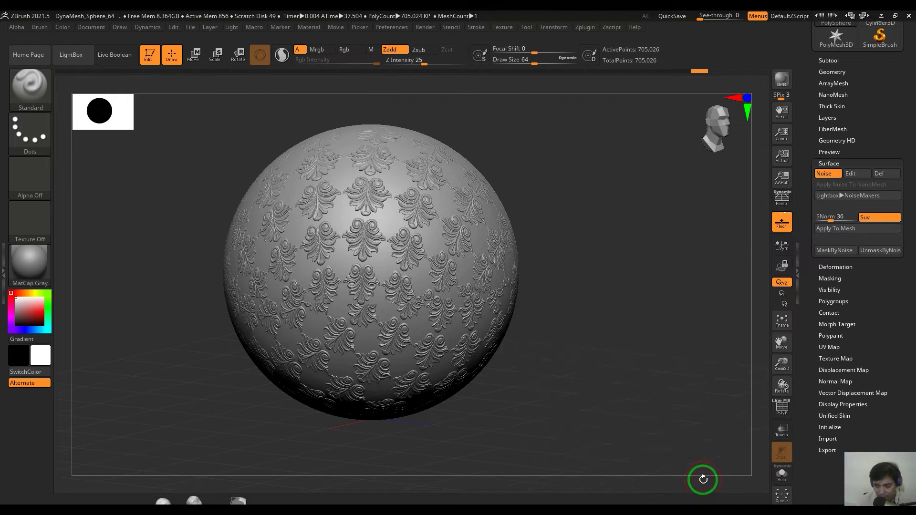
drag(668, 425, 597, 398)
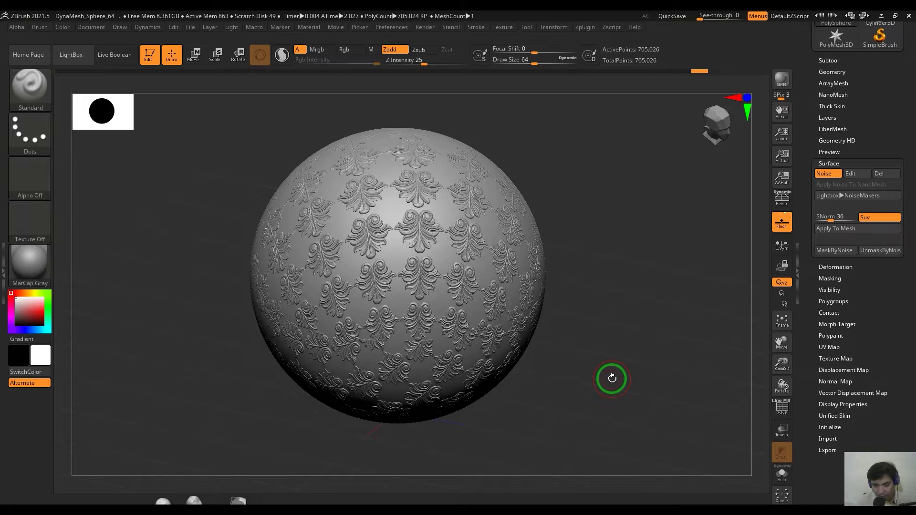
drag(612, 379, 605, 368)
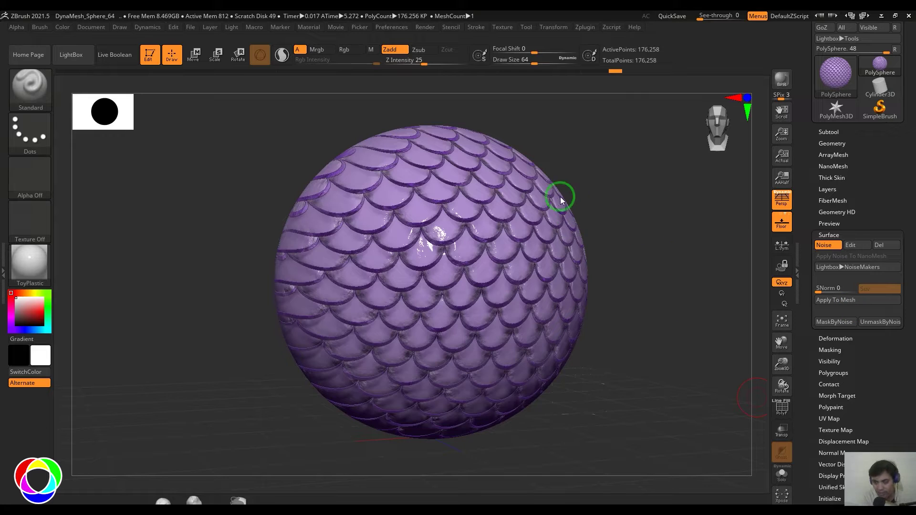
Switch the scale-patterned sphere's surface noise off and back on to compare the plain and textured surfaces
click(832, 235)
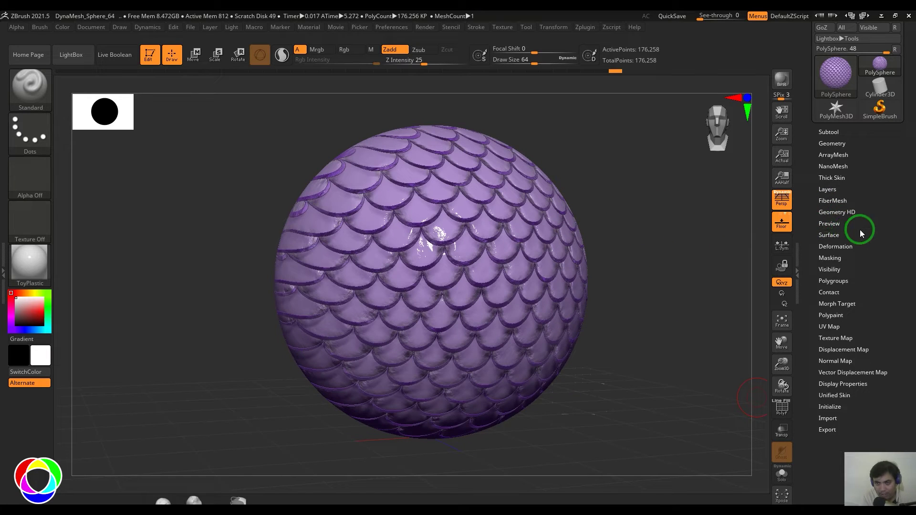
click(830, 304)
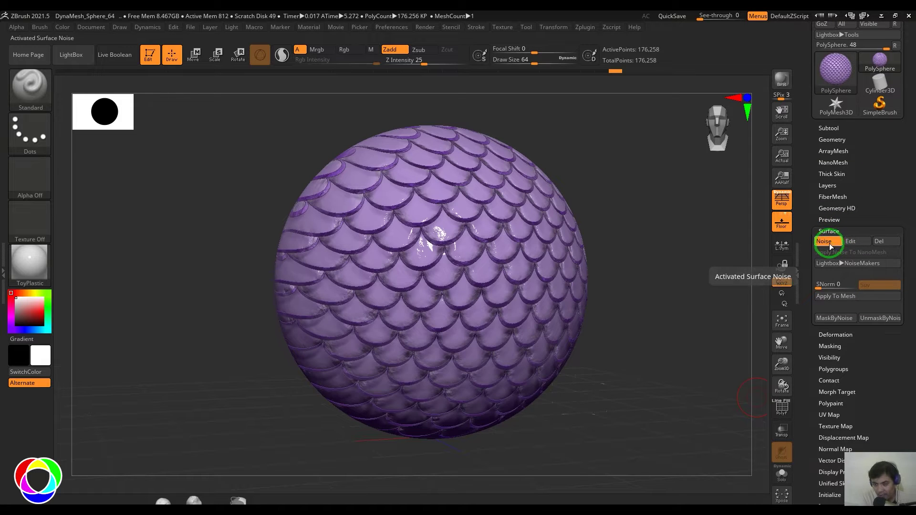
click(829, 243)
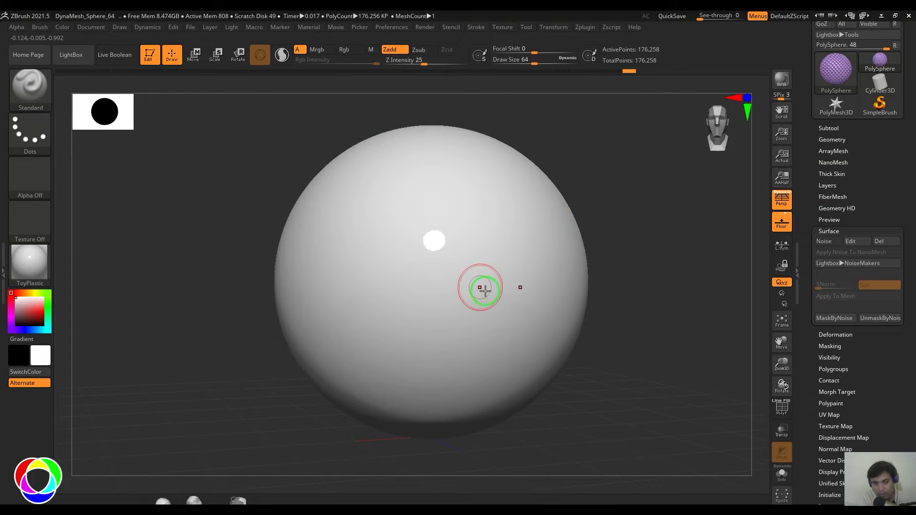
click(825, 242)
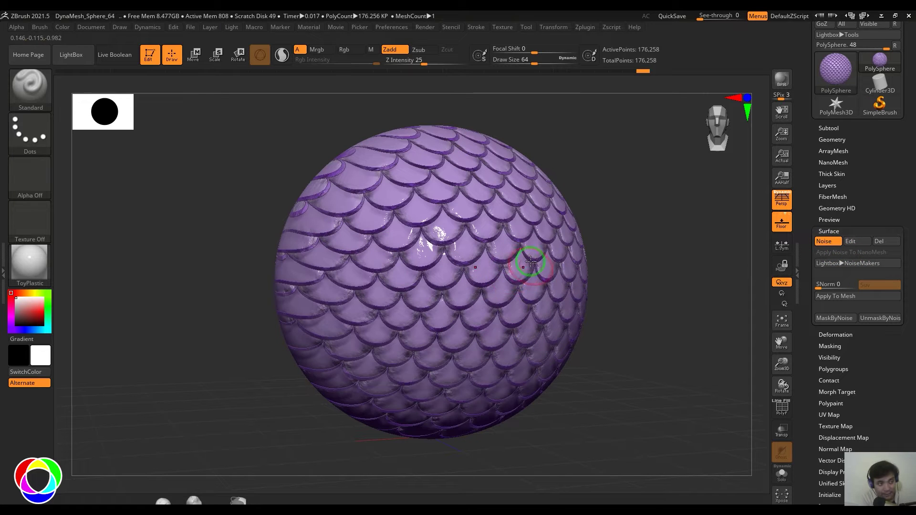
Apply the Noise11.ZNM preset from the LightBox noise library to the sphere and inspect the honeycomb pattern
click(80, 61)
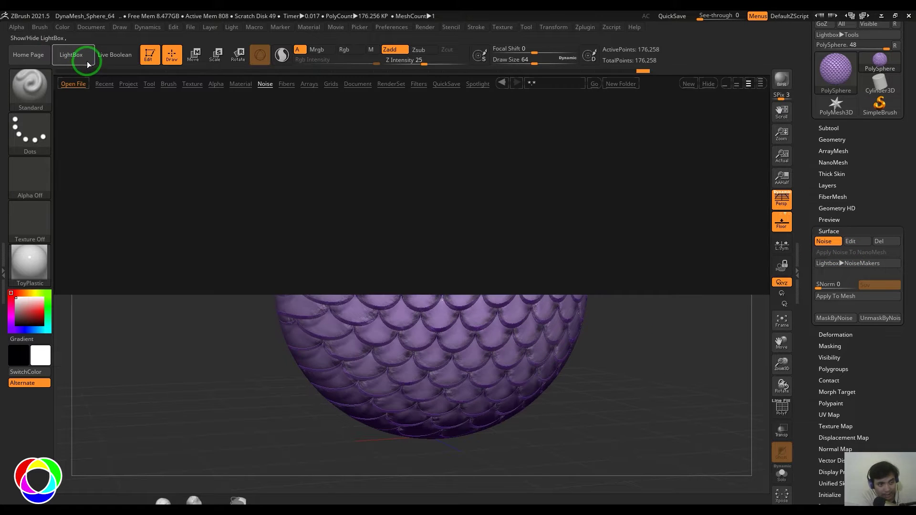
click(241, 84)
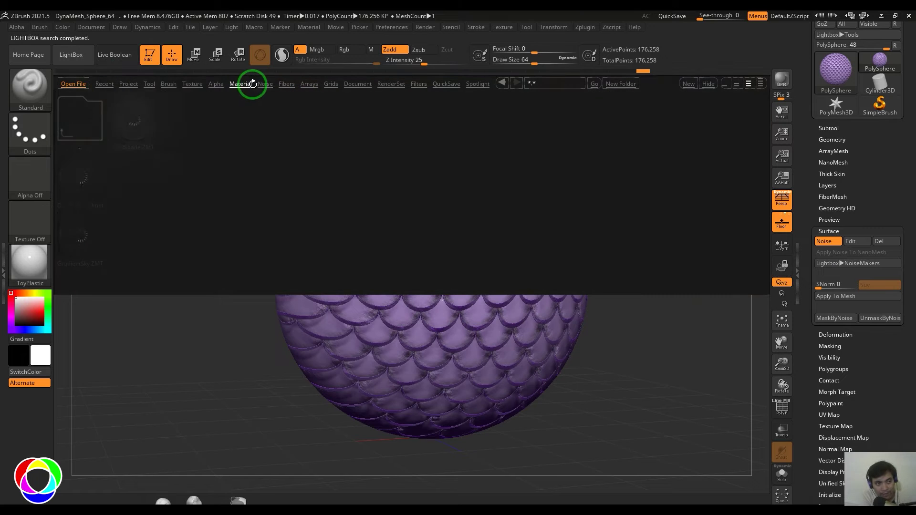
click(263, 84)
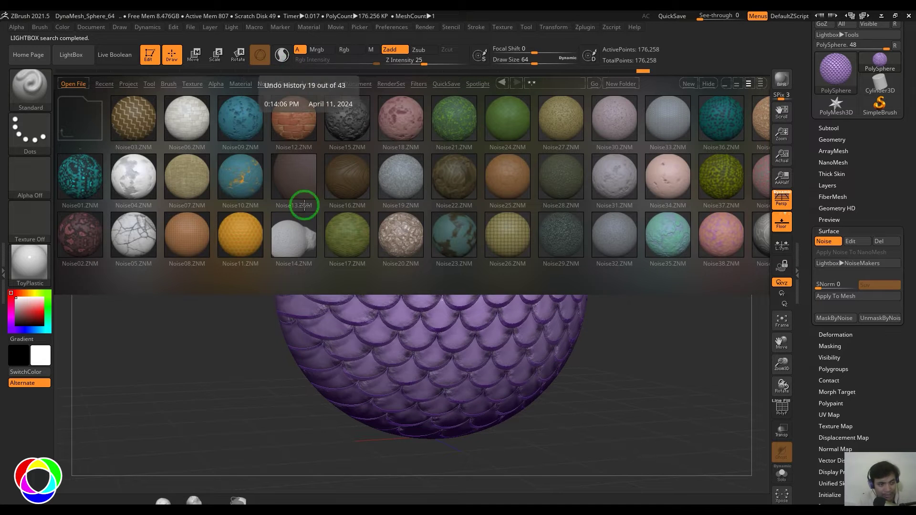
double_click(251, 237)
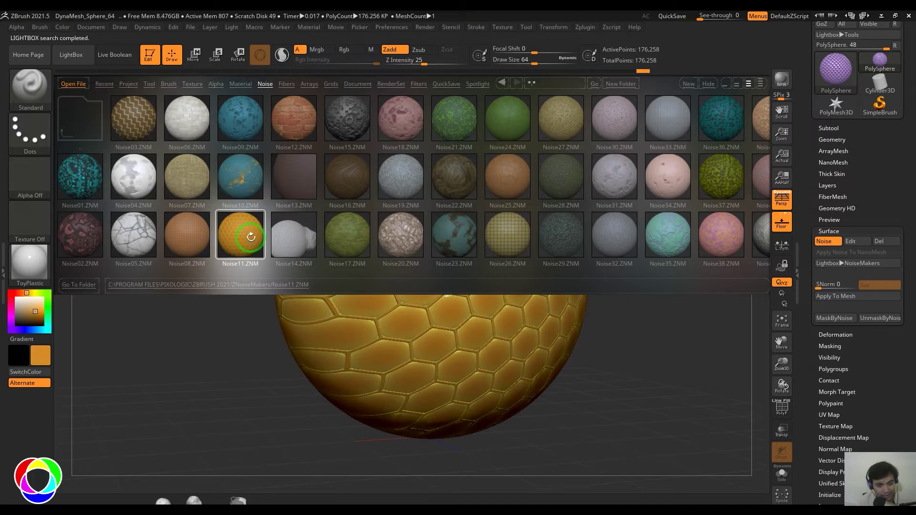
click(82, 56)
mouse_move(627, 358)
mouse_down()
mouse_move(617, 356)
mouse_move(628, 364)
mouse_move(624, 347)
mouse_up()
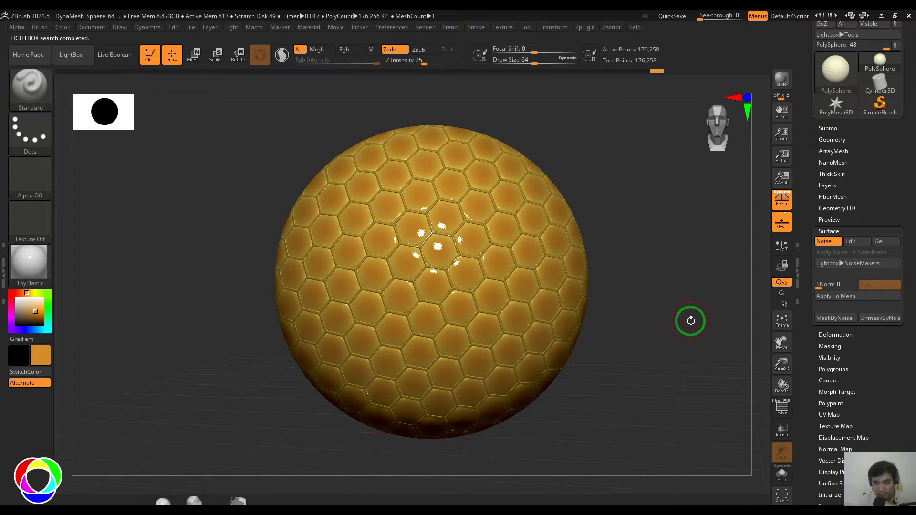
Apply the purple scales preset Noise56.ZNM from the LightBox noise library to the sphere and inspect it
click(68, 55)
drag(550, 229, 476, 233)
double_click(623, 234)
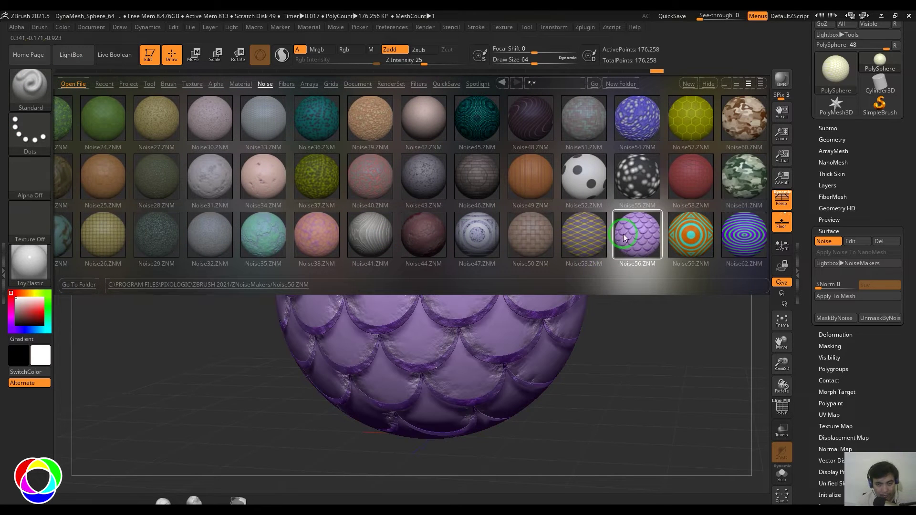
click(66, 54)
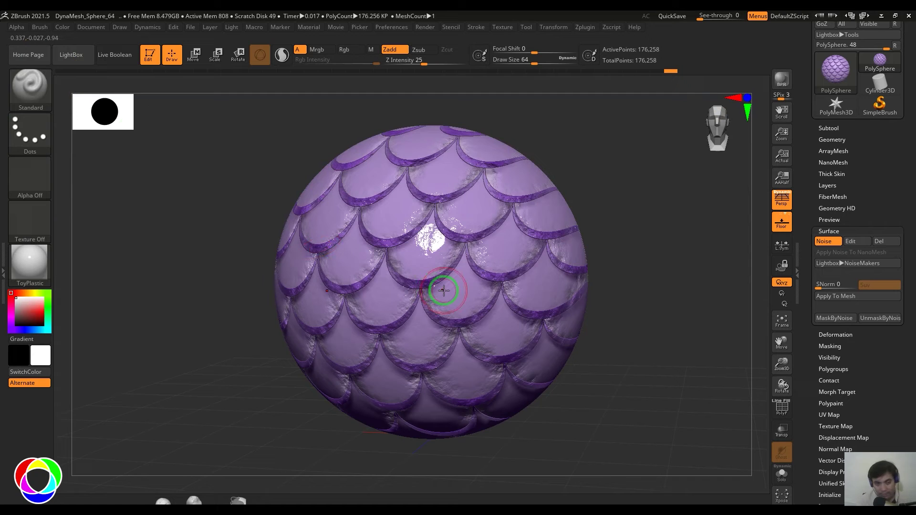
drag(637, 321, 661, 307)
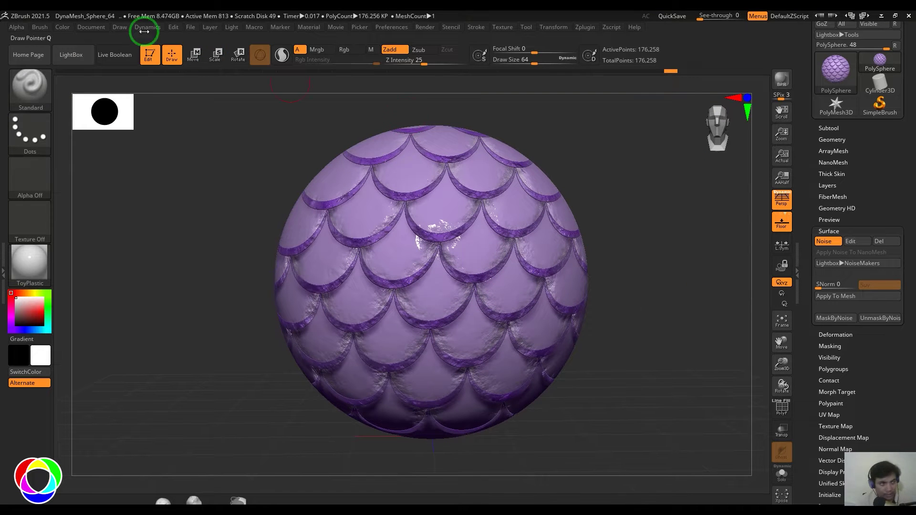
Load the DynaMesh_Sphere_64 project from LightBox to start over with a plain sphere
click(70, 54)
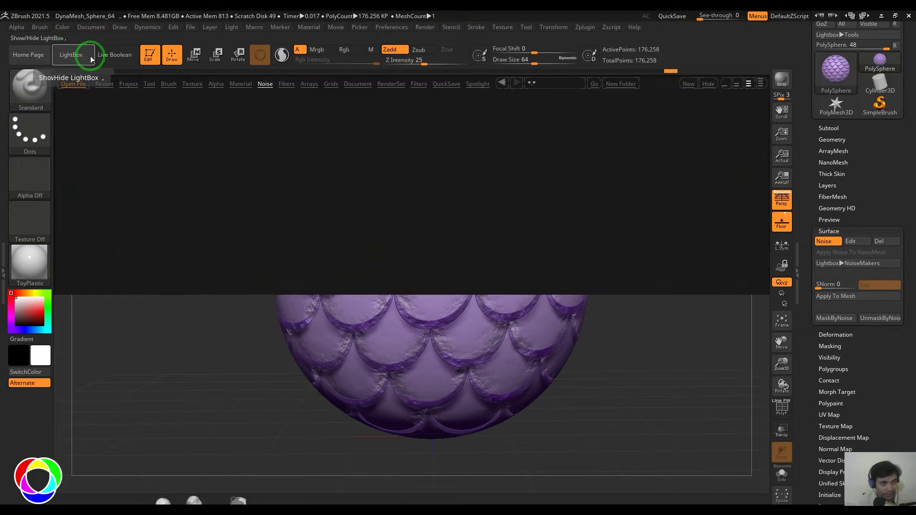
click(128, 85)
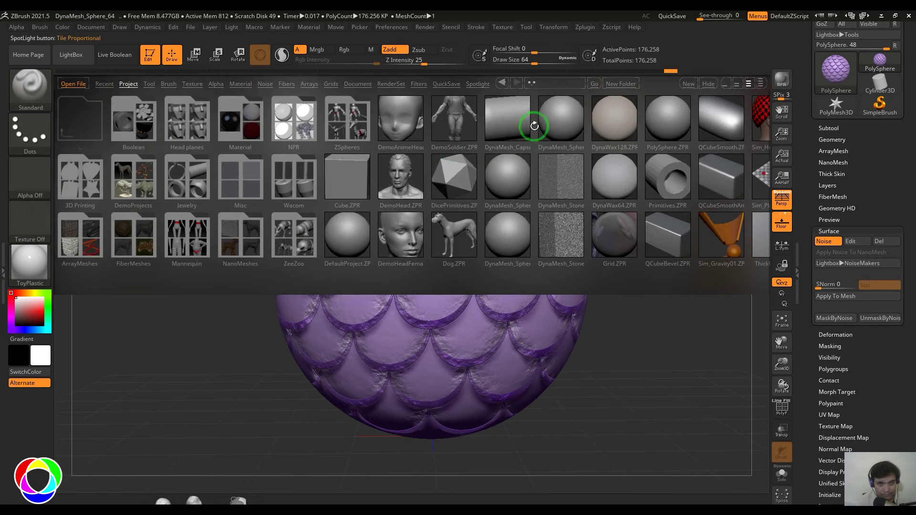
double_click(554, 114)
click(496, 292)
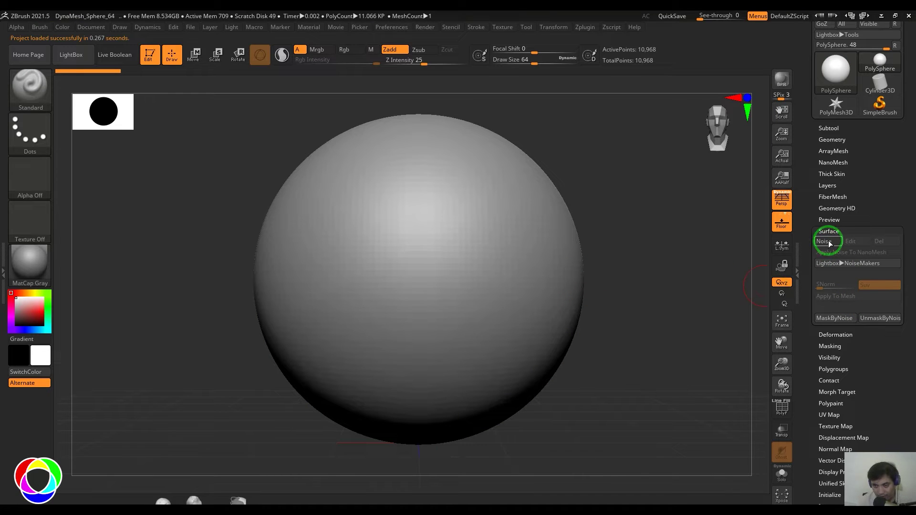
Divide the sphere's geometry twice to reach subdivision level 3
click(832, 140)
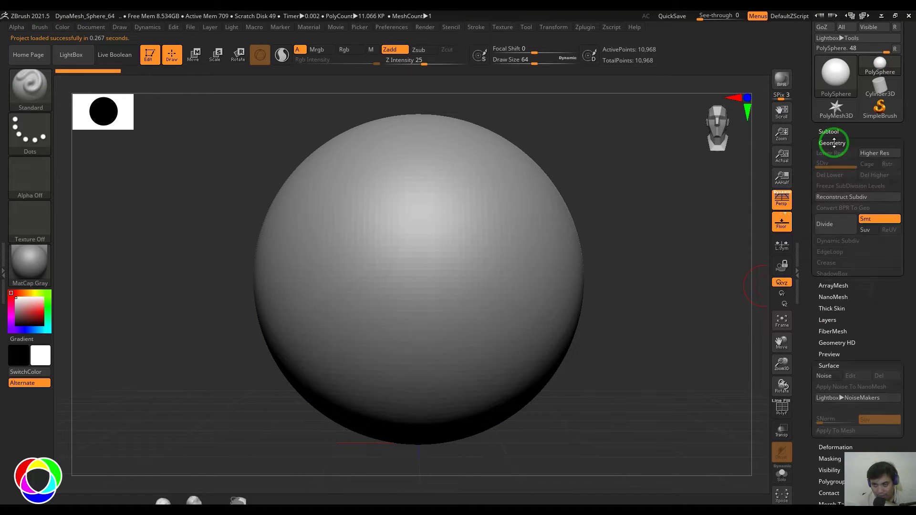
click(843, 228)
click(843, 227)
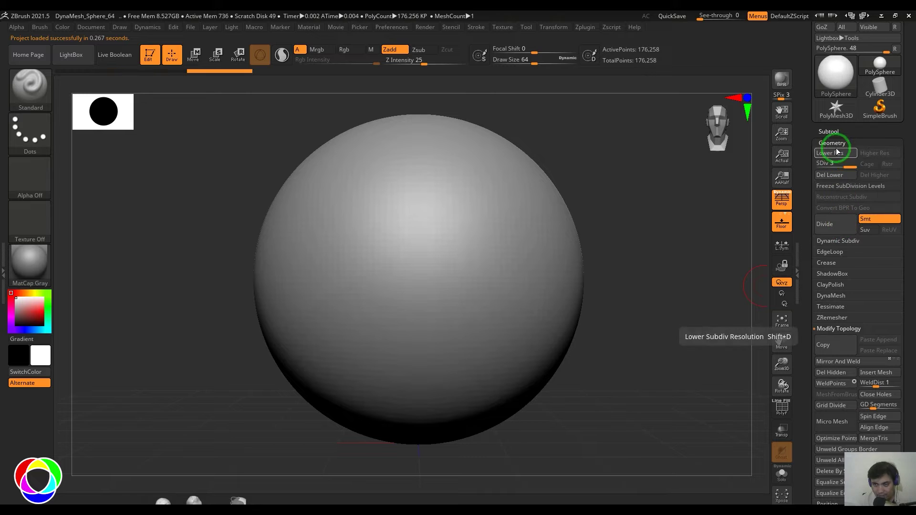
click(832, 143)
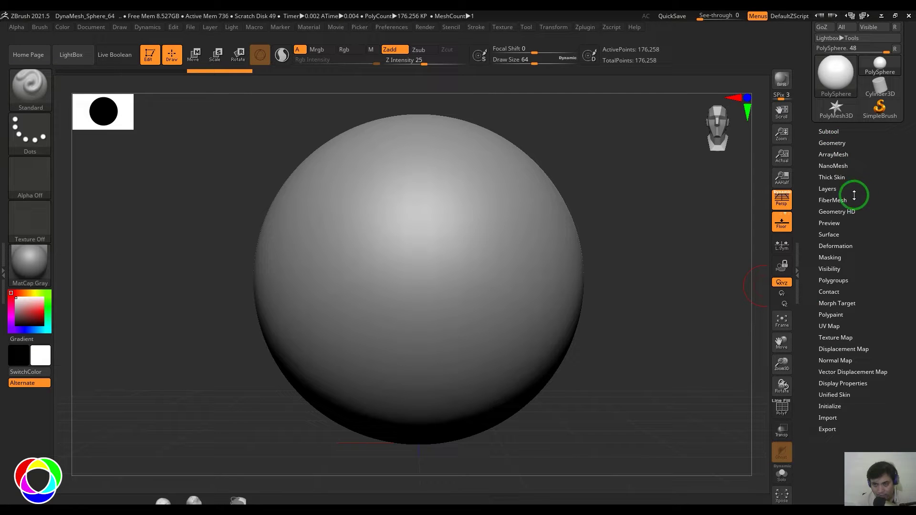
Open NoiseMaker for the sphere's surface and activate a NoisePlug with the Voronoi pattern
click(829, 234)
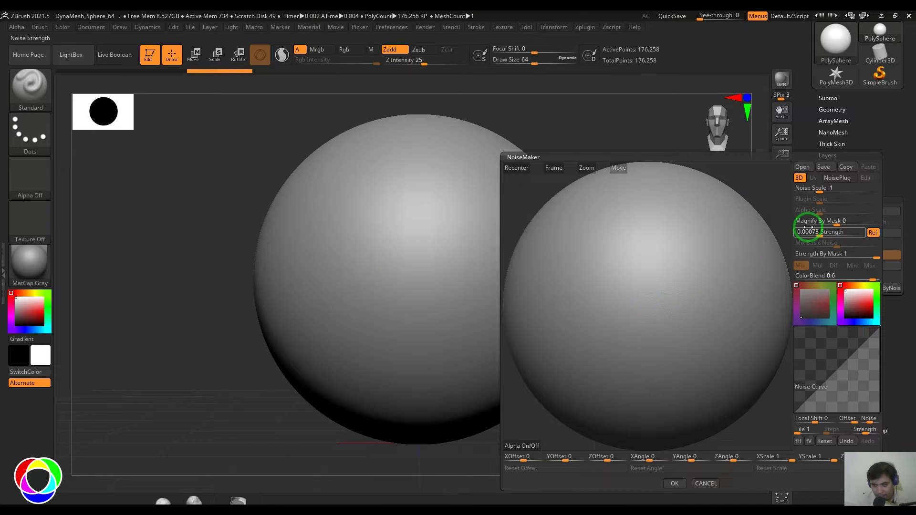
click(838, 178)
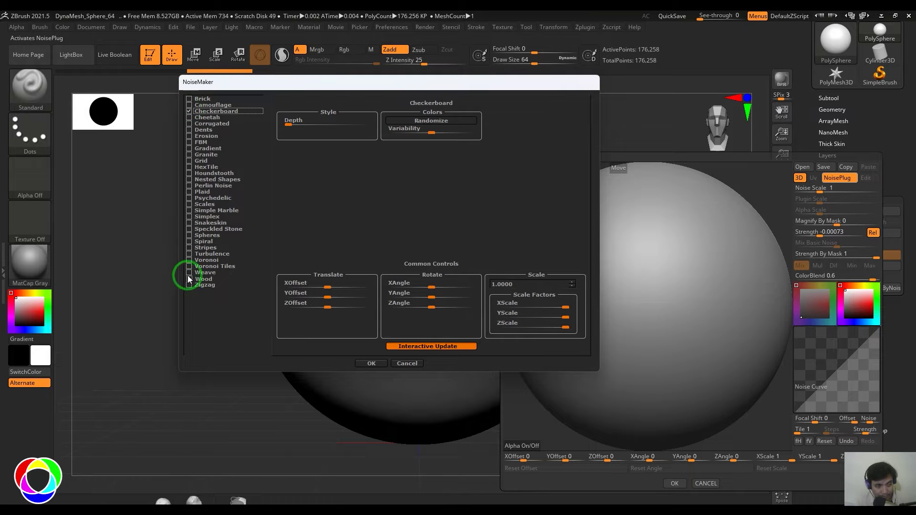
click(189, 260)
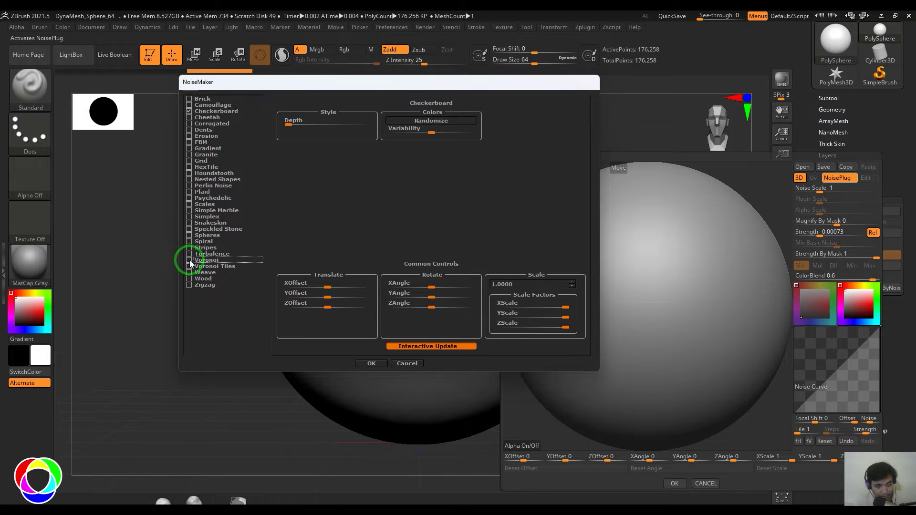
click(369, 363)
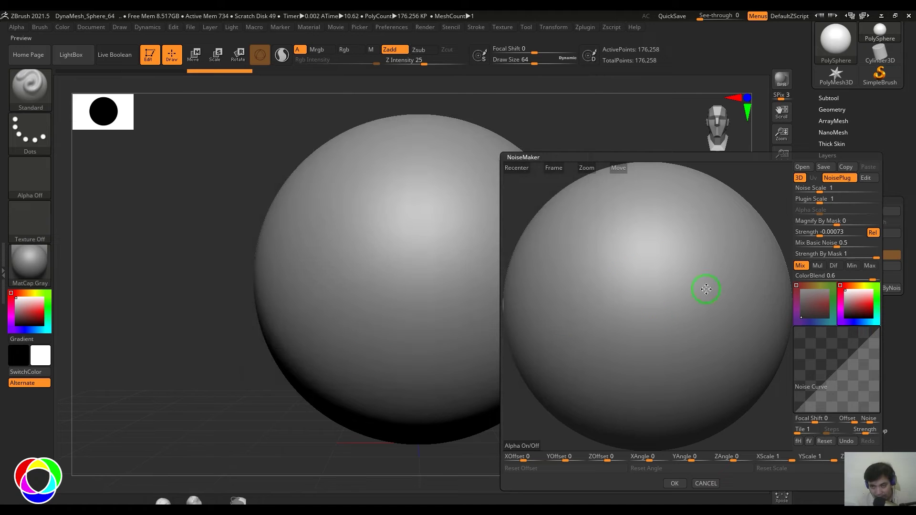
Set the noise Strength to about 0.218 and Mix Basic Noise to 0 so only the Voronoi pattern remains
click(832, 234)
drag(833, 235, 857, 236)
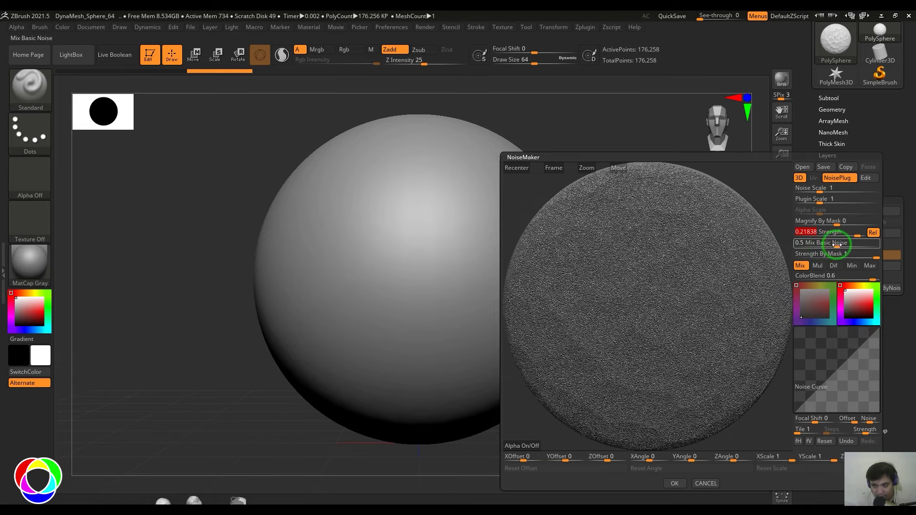
drag(841, 245, 795, 251)
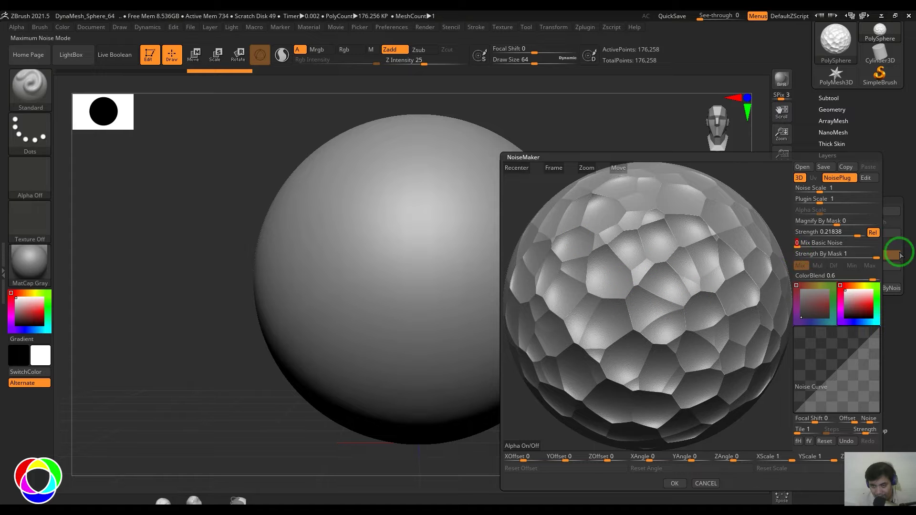
Edit the NoisePlug to set the Voronoi Detail to 3.40, preview Plaid, and accept with Voronoi selected
click(865, 178)
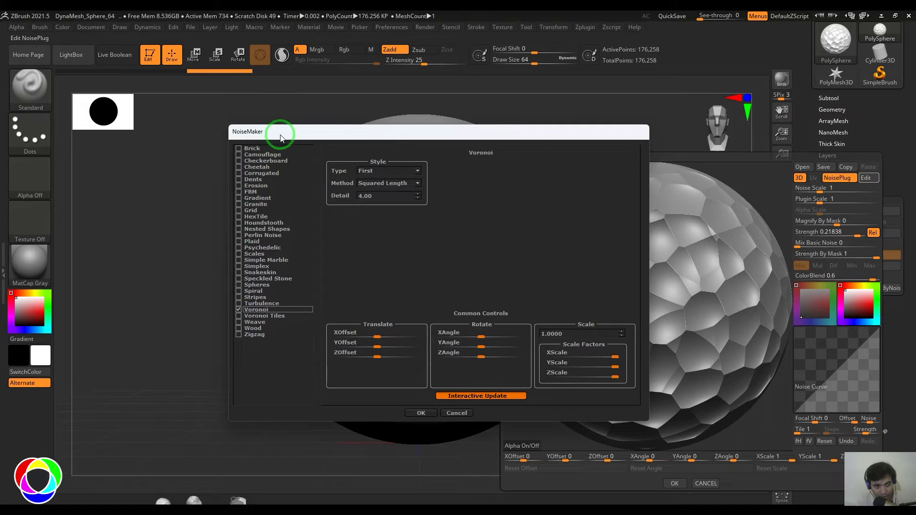
drag(287, 127, 265, 123)
click(395, 193)
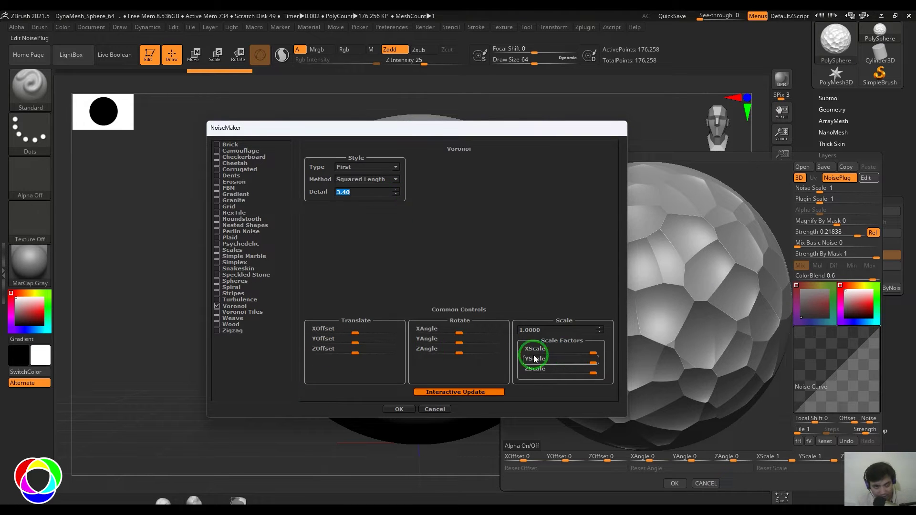
click(231, 237)
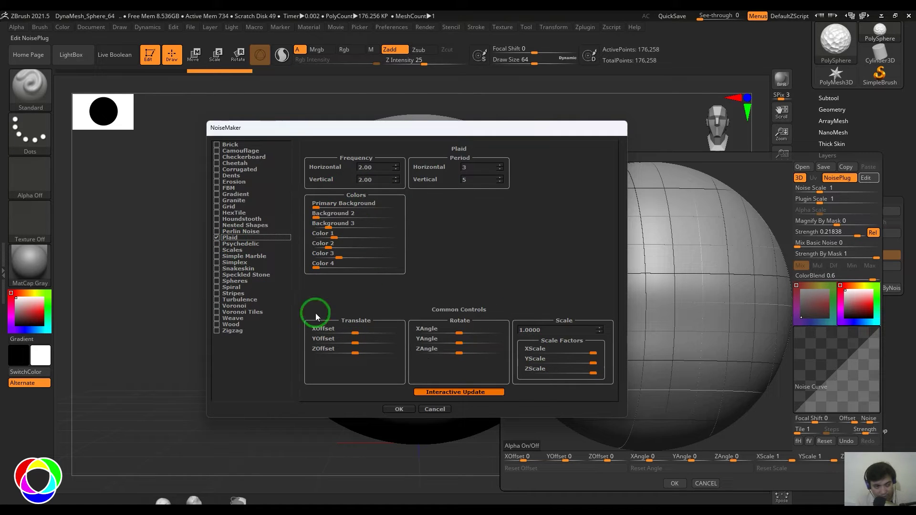
click(233, 306)
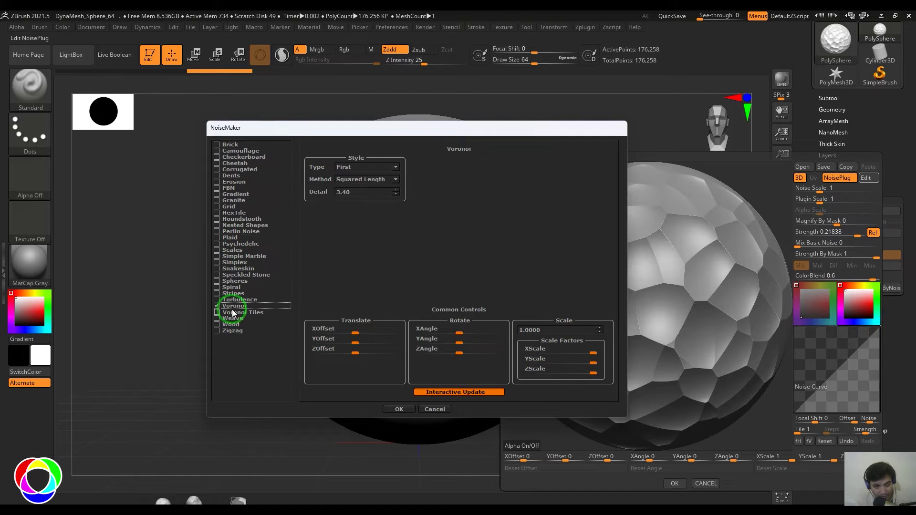
click(394, 410)
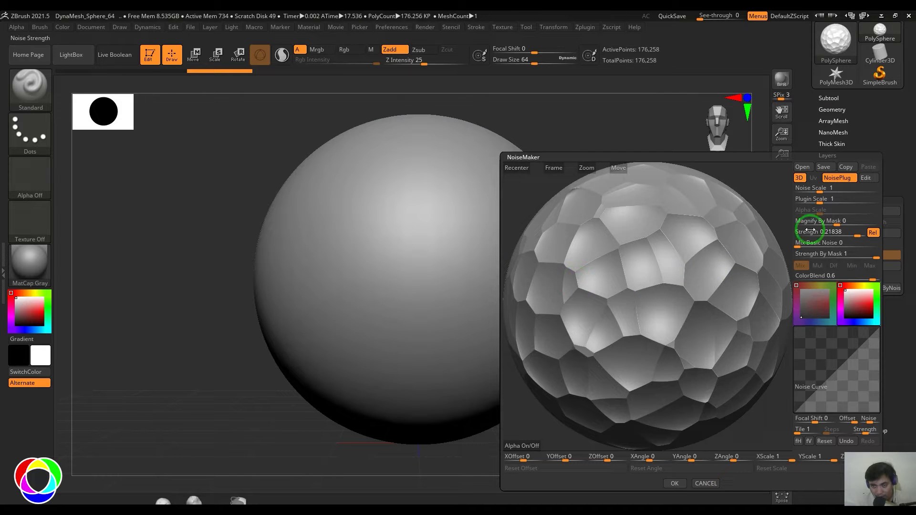
Reduce the Voronoi pattern's Plugin Scale to about 0.53
click(814, 187)
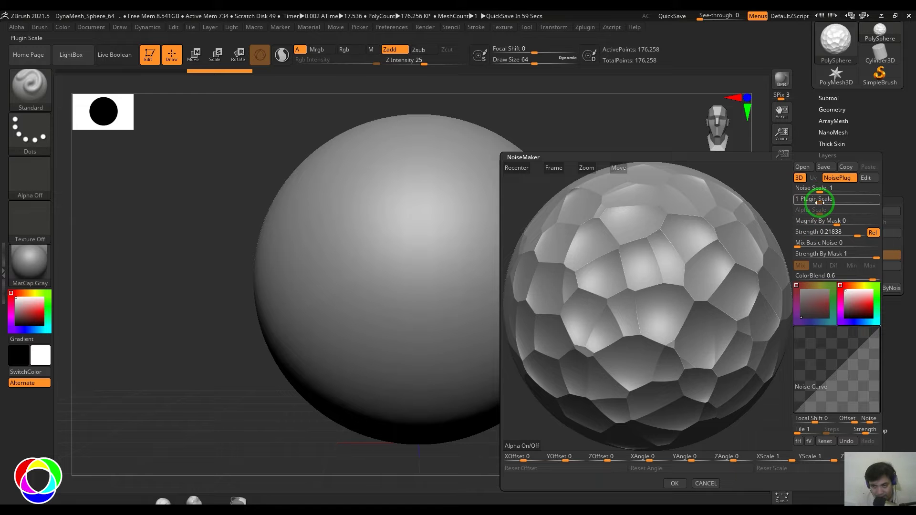
mouse_move(819, 203)
mouse_down()
mouse_move(827, 203)
mouse_move(818, 206)
mouse_up()
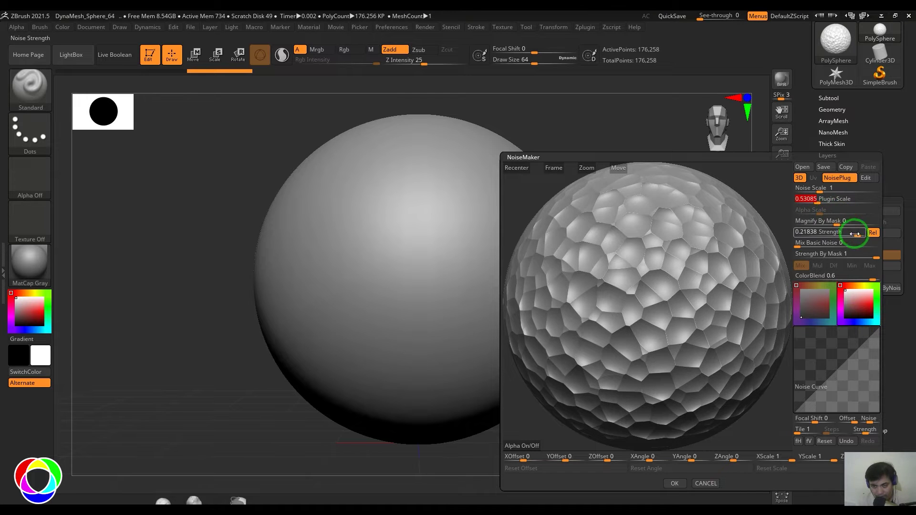
Set the noise Strength to about 0.15, Mix Basic Noise to about 0.199 and Noise Scale to about 33.1
drag(854, 234, 812, 245)
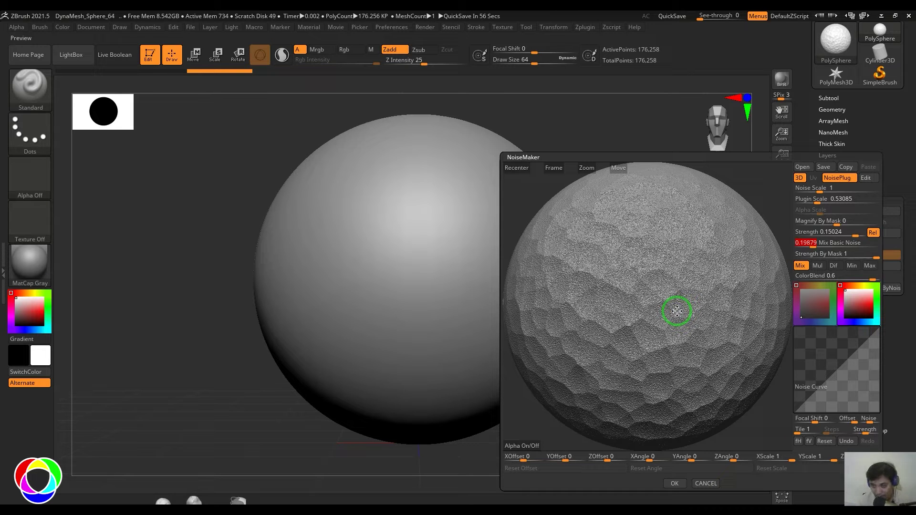
drag(817, 189, 842, 193)
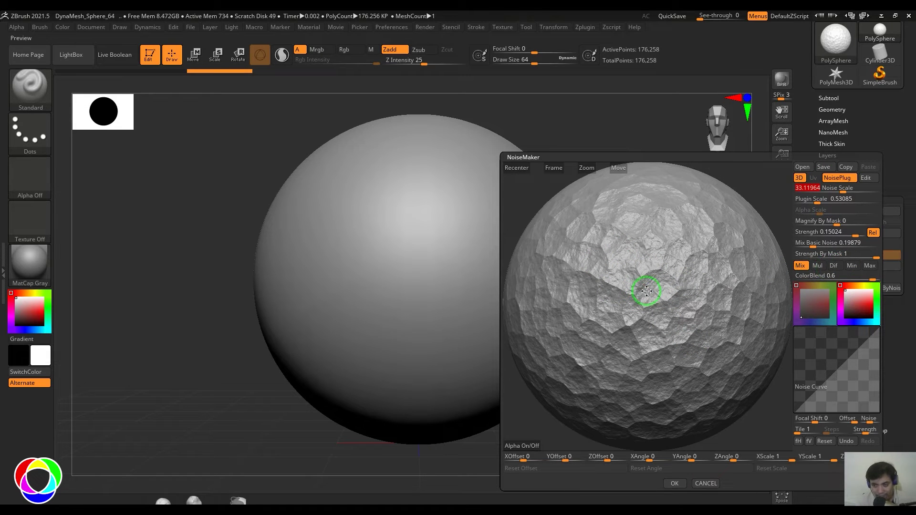
Compare the Mul, Dif, Min and Max noise blend modes on the Voronoi pattern and return to Mix
click(817, 266)
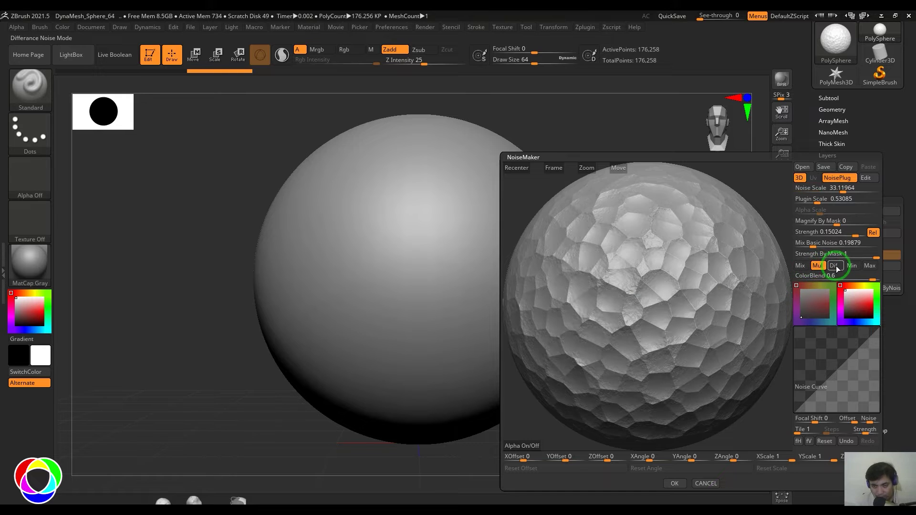
click(836, 267)
click(852, 267)
click(869, 266)
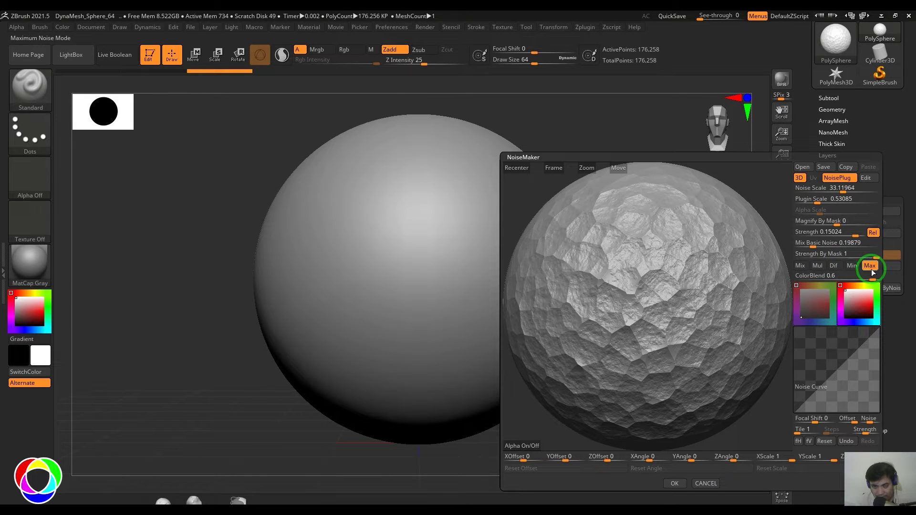
click(805, 266)
Edit the NoisePlug and preview its patterns from Brick through Erosion on the sphere
click(865, 177)
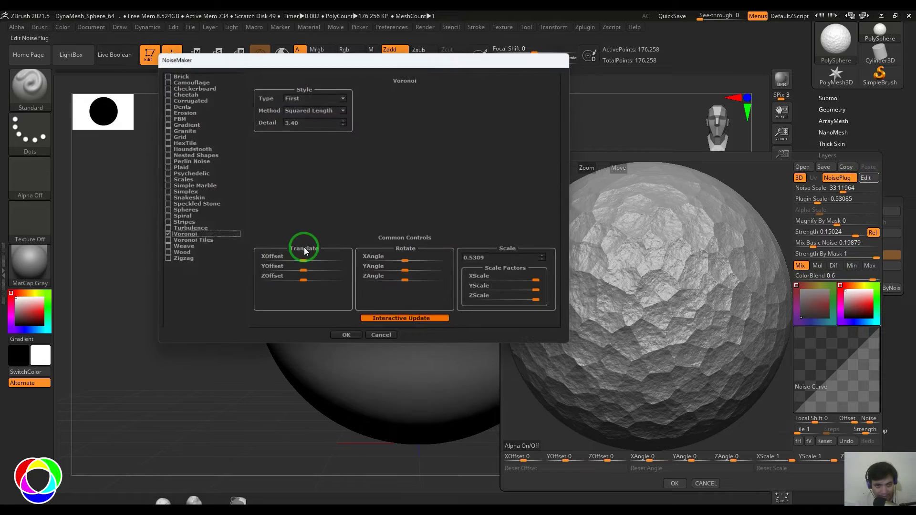
click(175, 75)
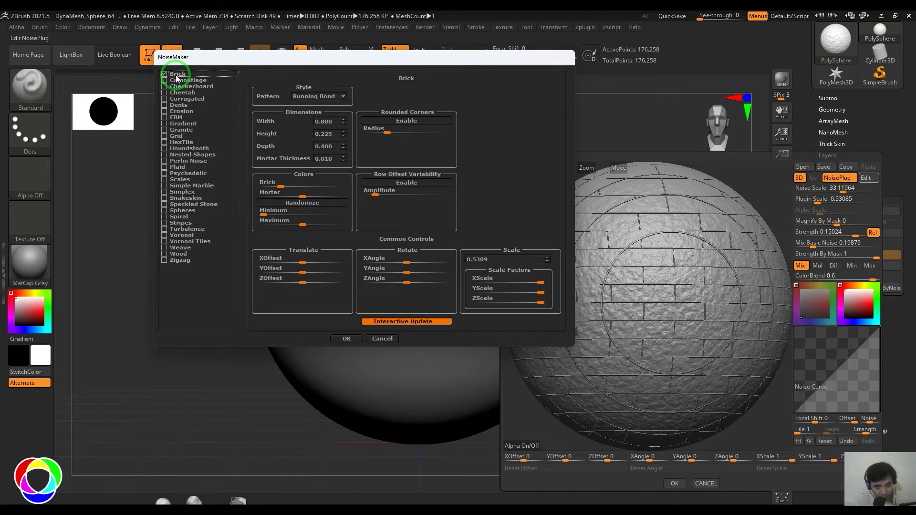
click(177, 80)
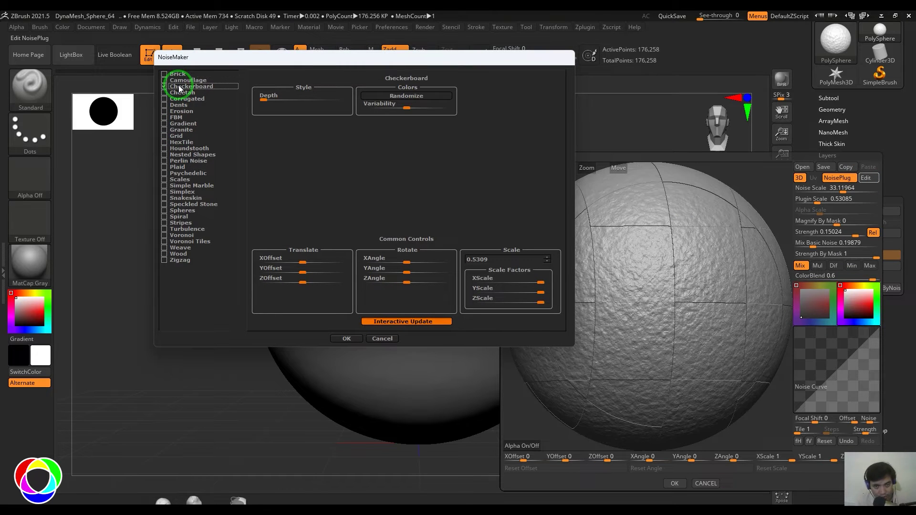
click(181, 93)
click(184, 99)
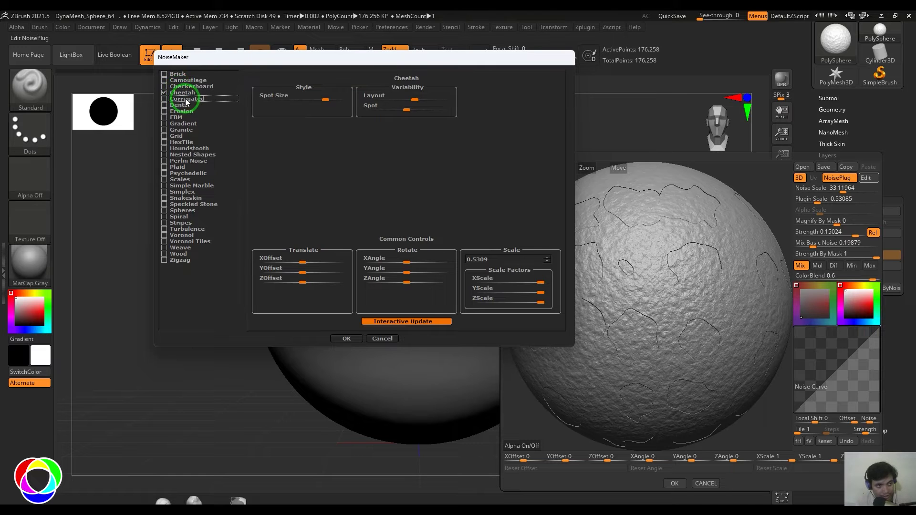
click(184, 105)
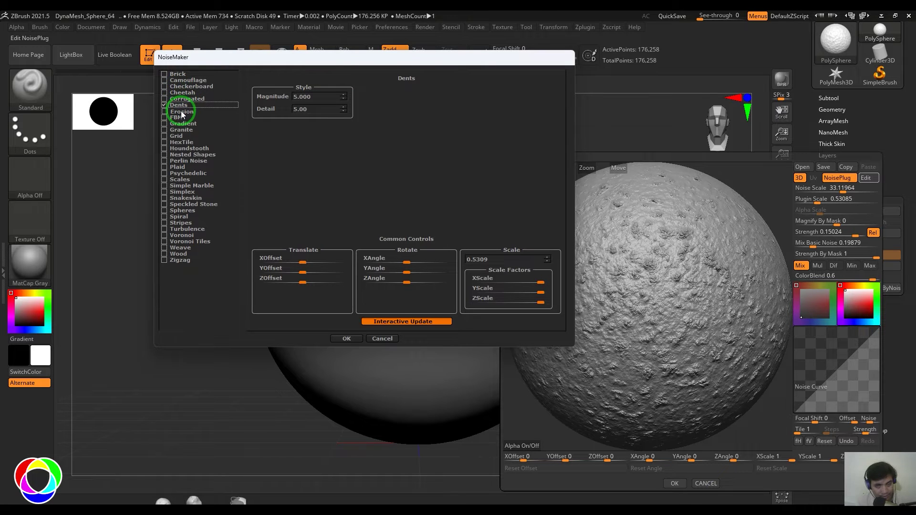
click(182, 112)
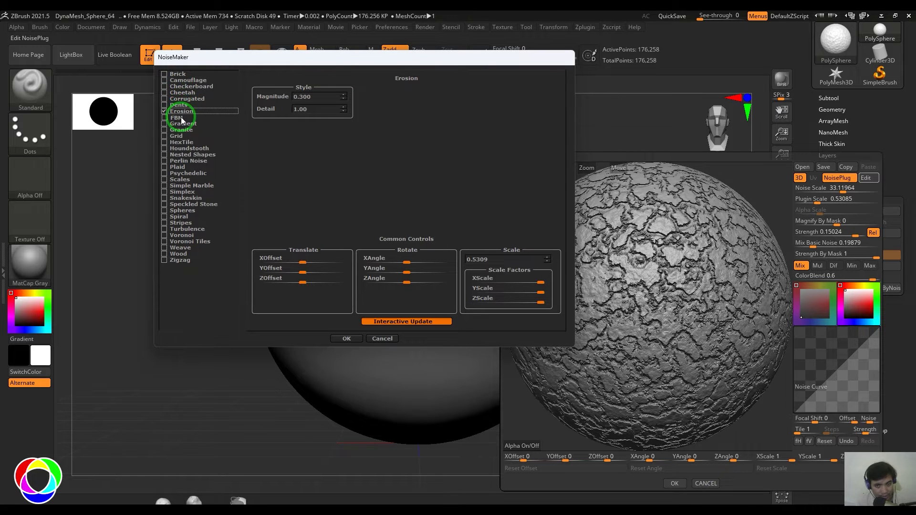
Preview the Simplex and Speckled Stone patterns, then accept the NoisePlug with Snakeskin selected
click(183, 192)
click(185, 198)
click(186, 205)
click(183, 198)
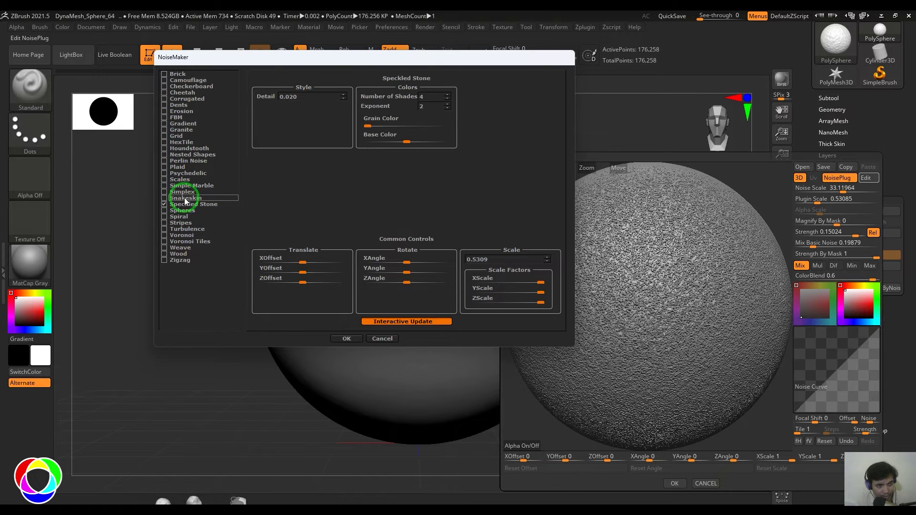
drag(270, 110, 290, 108)
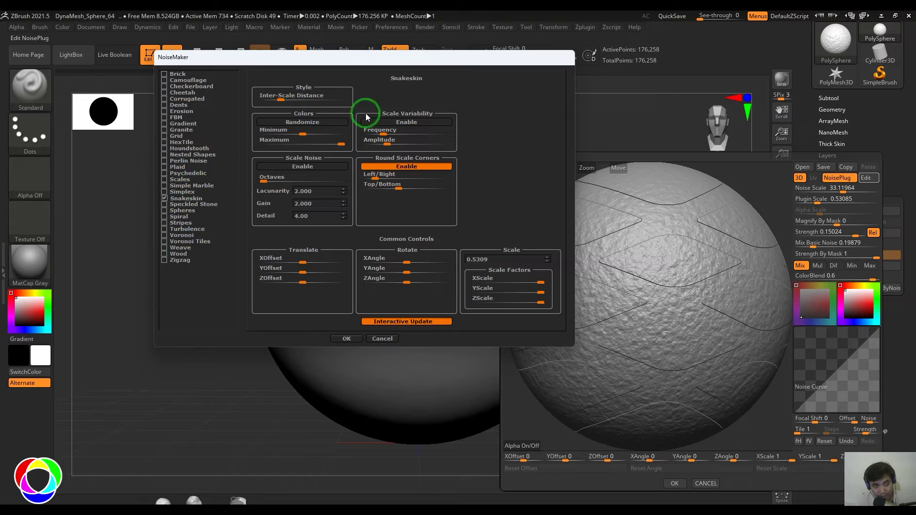
click(352, 339)
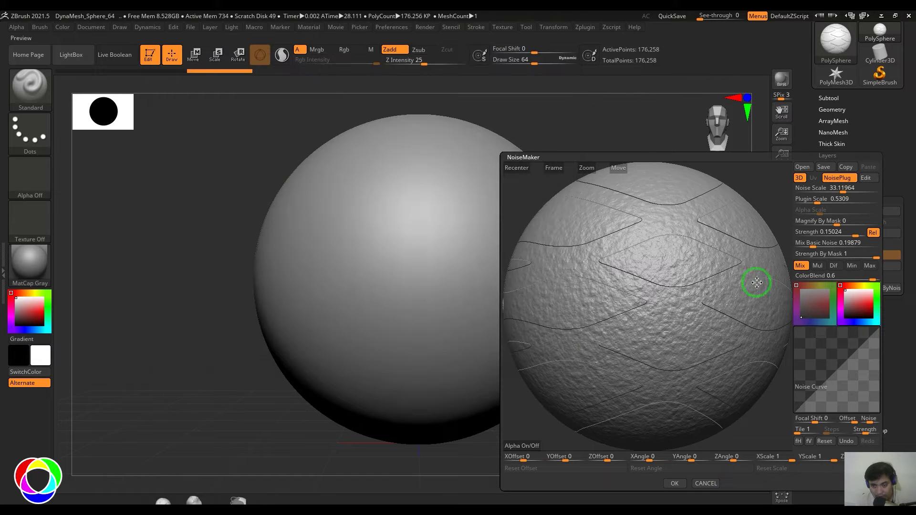
Compare the noise blend modes on the Snakeskin pattern and choose Max
click(819, 266)
click(801, 266)
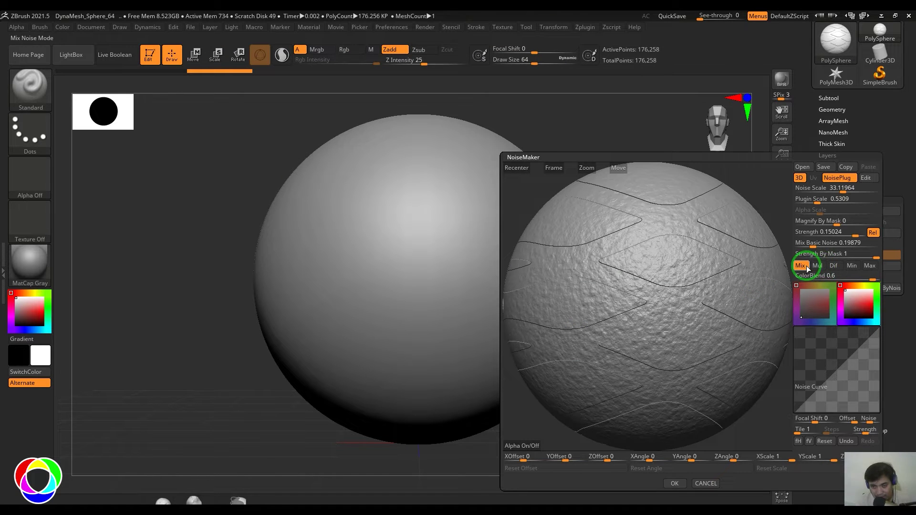
click(818, 266)
click(833, 267)
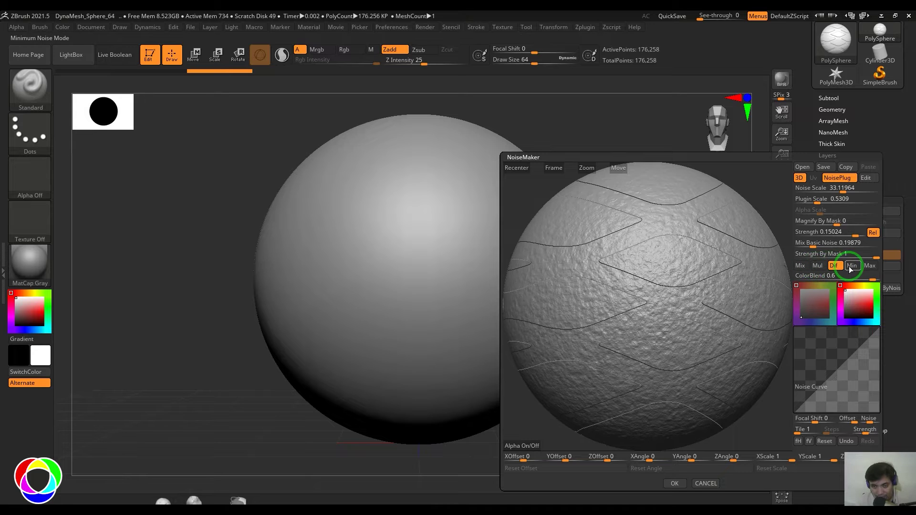
click(849, 266)
click(868, 266)
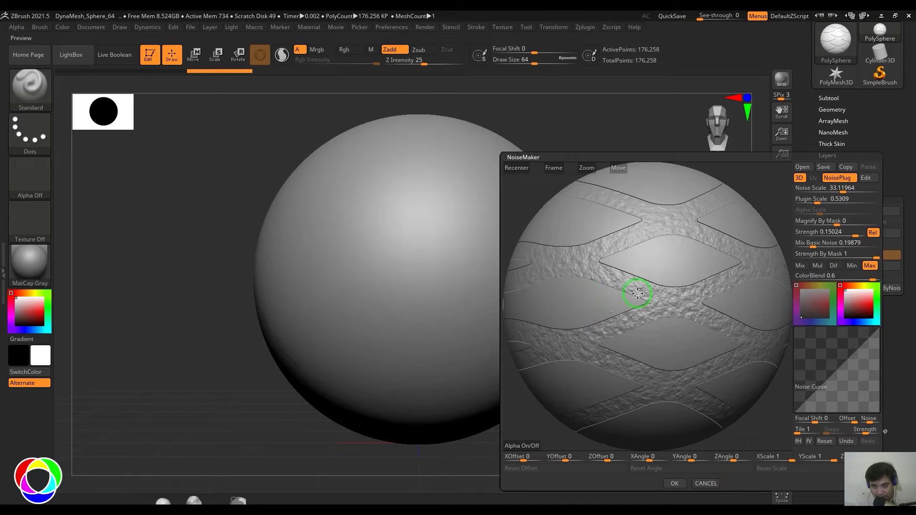
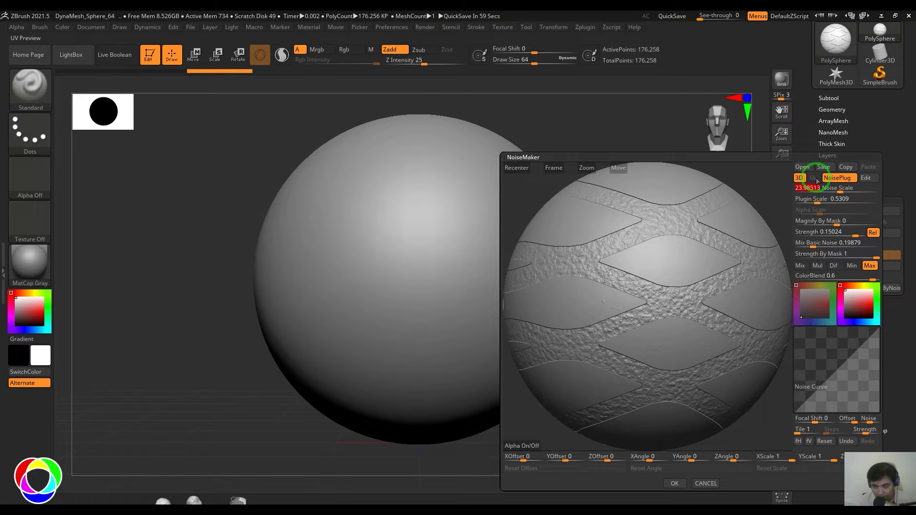
Look at the Magnify By Mask and Strength By Mask settings and cancel NoiseMaker without applying the noise
click(820, 222)
click(841, 259)
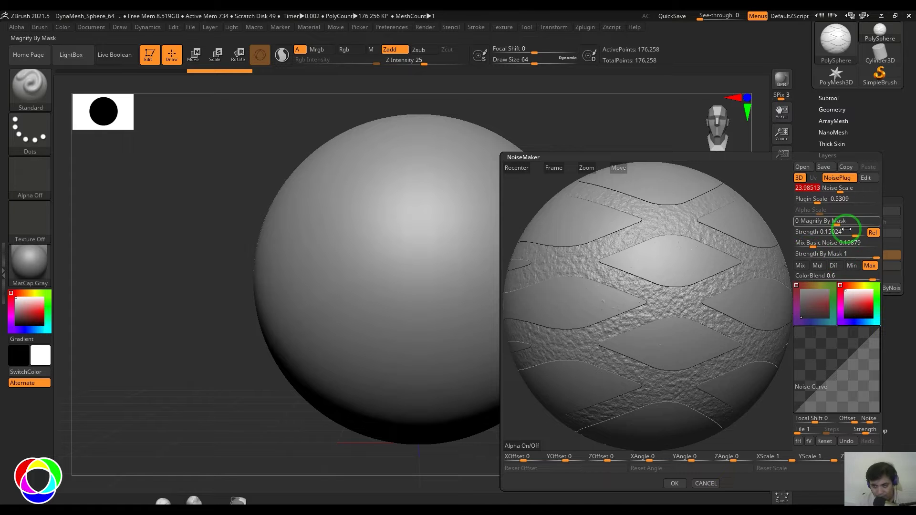
click(765, 201)
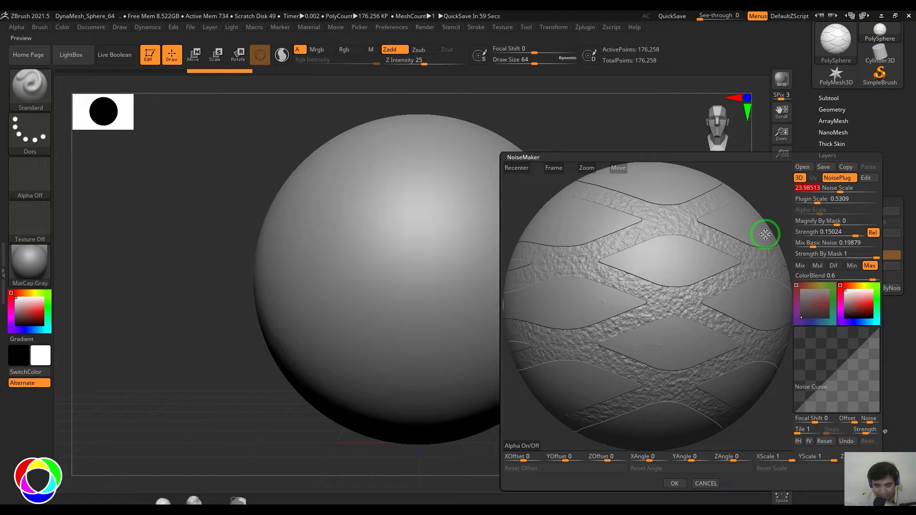
click(811, 222)
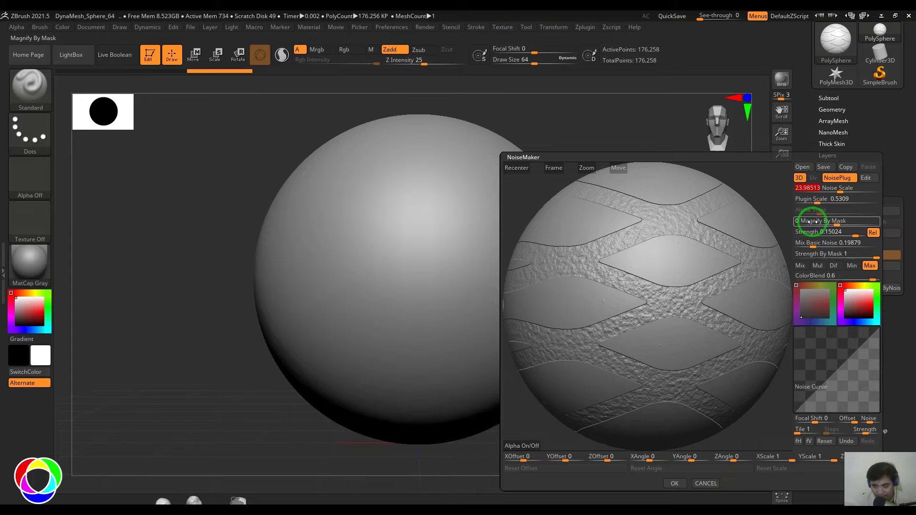
click(816, 257)
click(581, 257)
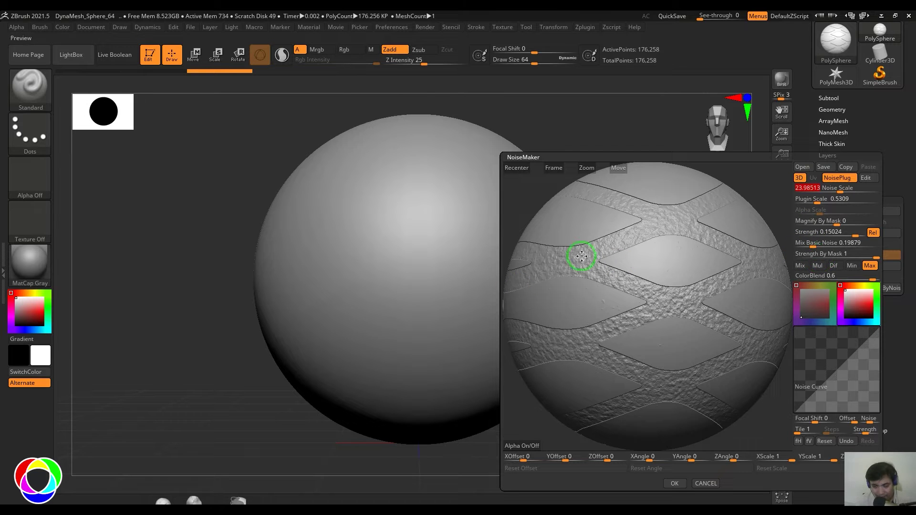
click(701, 485)
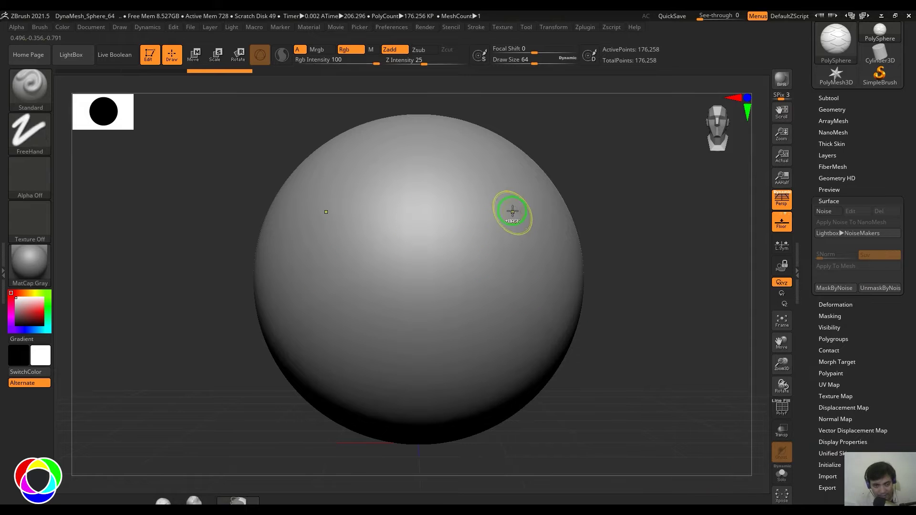
Paint two large symmetrical mask patches on the front of the sphere and hide the mask display
mouse_move(513, 211)
ctrl+mouse_down()
mouse_move(495, 232)
mouse_move(506, 296)
mouse_move(523, 221)
mouse_move(508, 274)
mouse_move(535, 230)
mouse_move(530, 304)
mouse_move(483, 251)
mouse_move(506, 207)
mouse_move(550, 249)
mouse_move(527, 312)
mouse_move(483, 272)
mouse_move(500, 211)
mouse_move(540, 245)
ctrl+mouse_up()
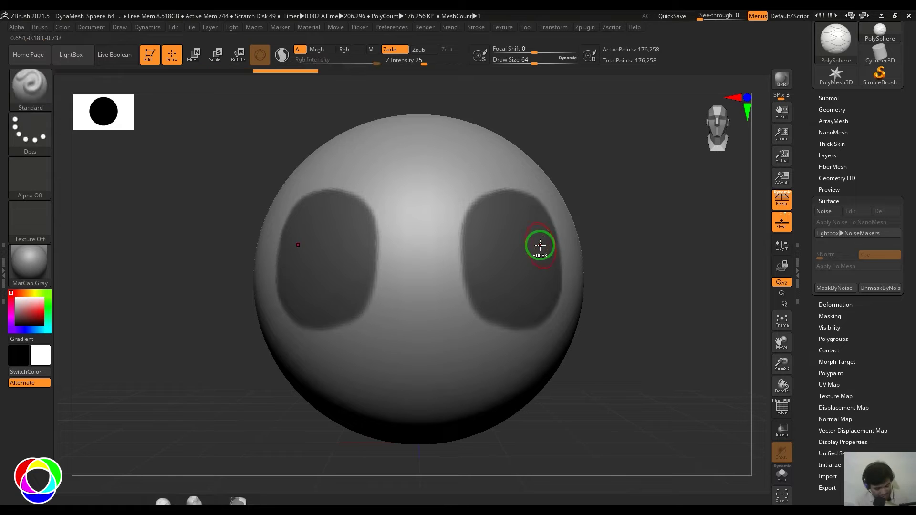
key(ctrl+shift+a)
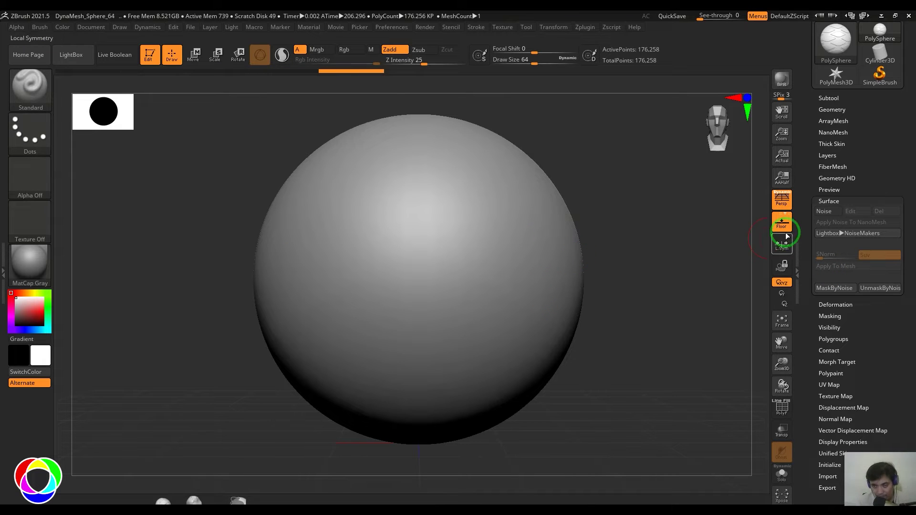
Open NoiseMaker for the masked sphere and activate a NoisePlug with the Voronoi pattern
click(824, 211)
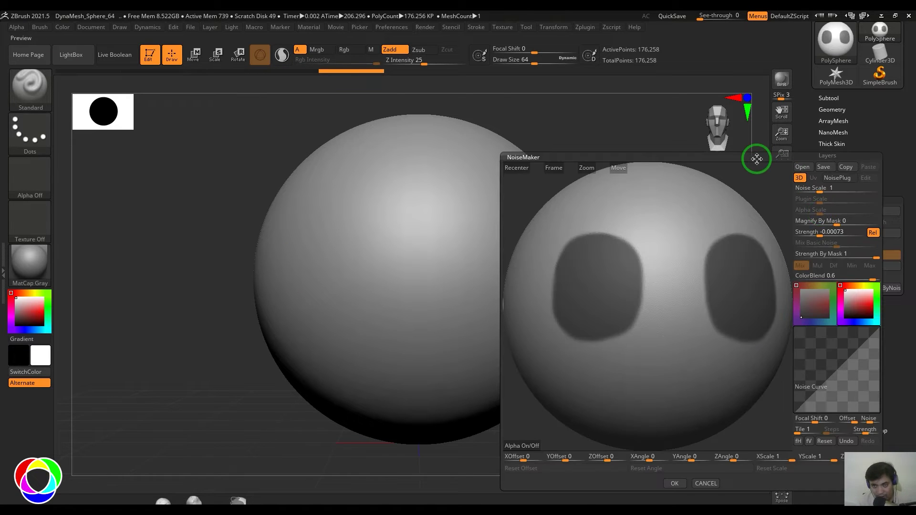
click(840, 179)
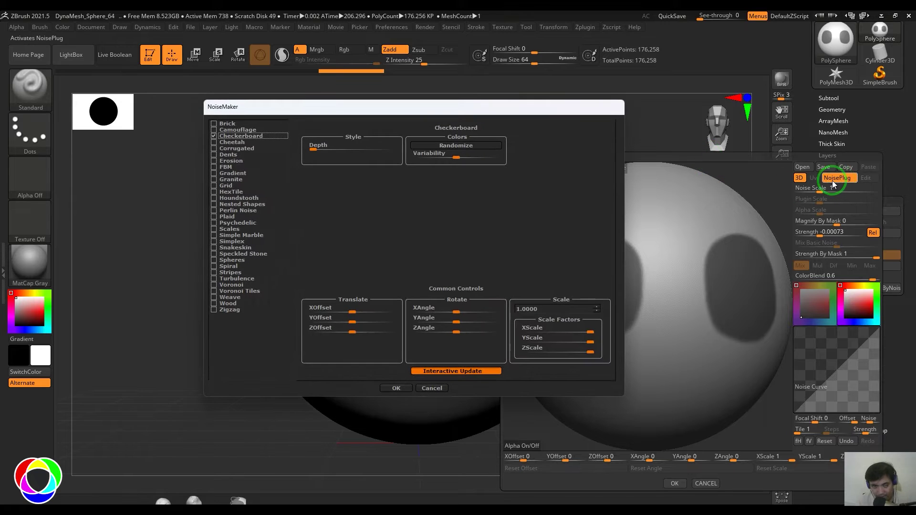
click(215, 285)
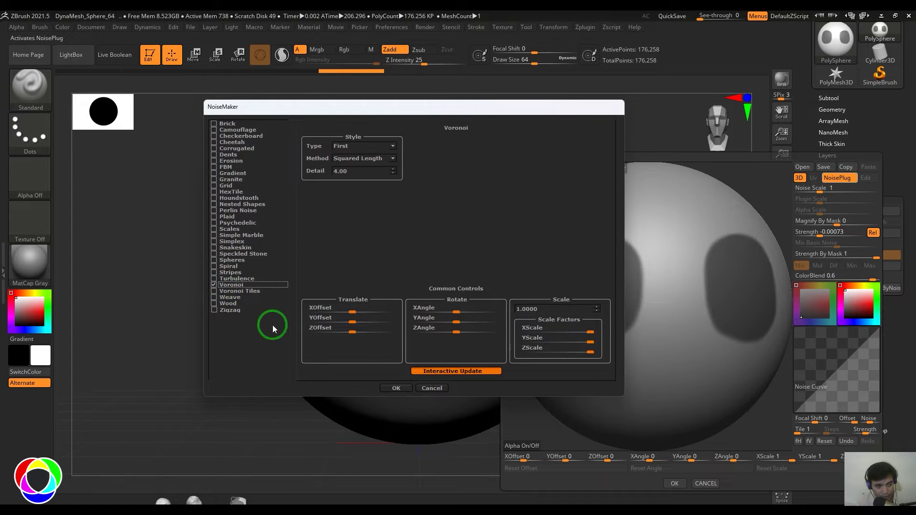
click(392, 387)
Set the noise Strength to about 0.065 and Mix Basic Noise to about 0.03
click(831, 233)
drag(833, 237, 800, 253)
click(836, 253)
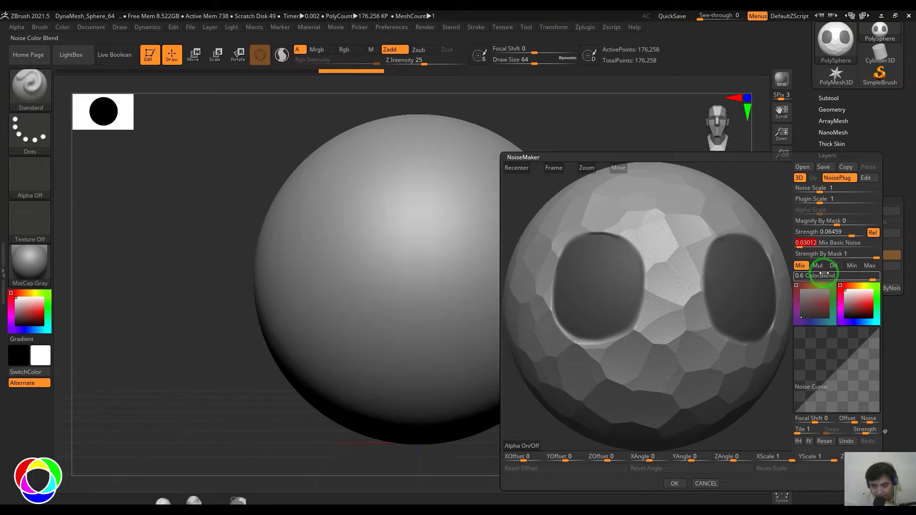
Set Strength By Mask to 0 and Magnify By Mask to about 0.3, and accept the noise for the sphere
drag(834, 223, 804, 259)
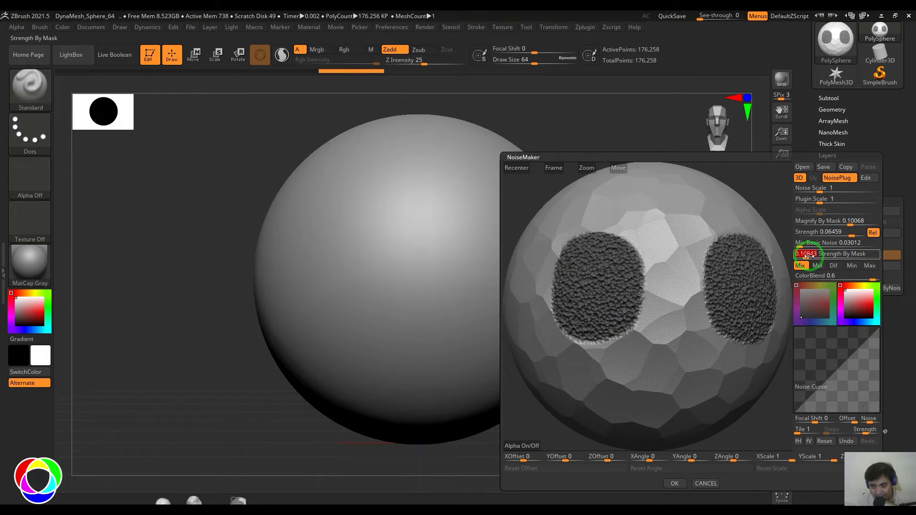
drag(806, 260, 785, 256)
mouse_move(840, 223)
mouse_down()
mouse_move(851, 224)
mouse_move(832, 224)
mouse_move(863, 226)
mouse_move(854, 229)
mouse_up()
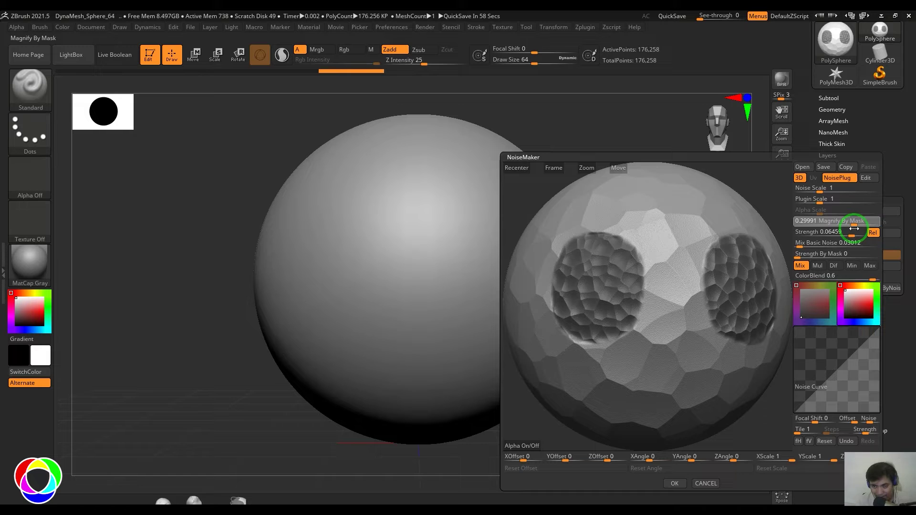
drag(854, 229, 854, 231)
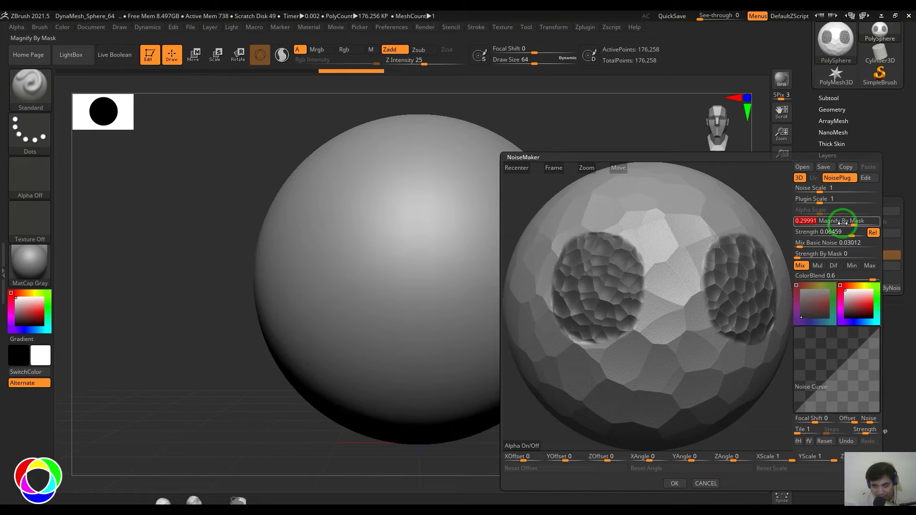
click(840, 221)
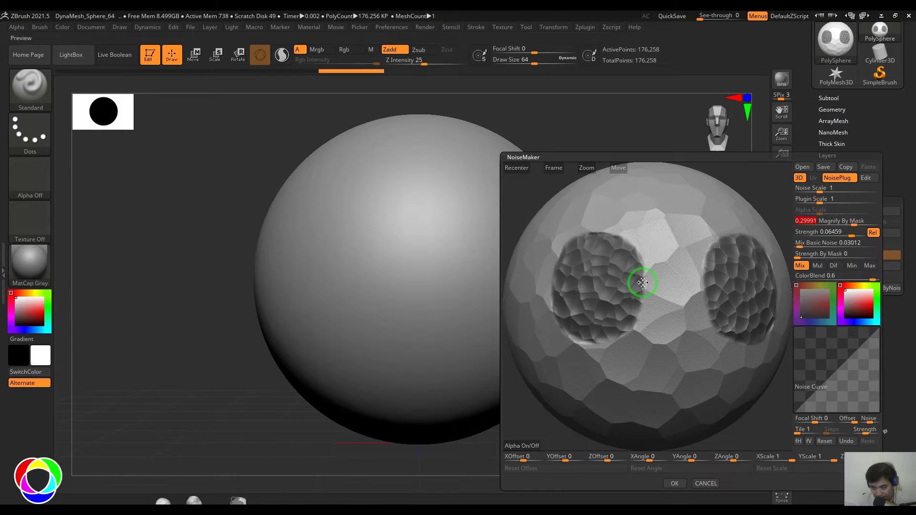
click(674, 483)
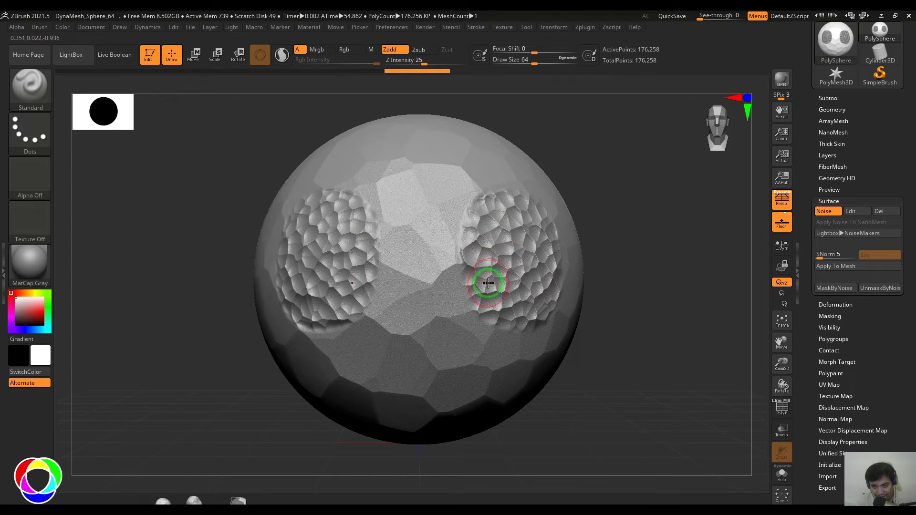
Unmask the sphere's masked patches by the Voronoi noise and turn off the surface noise
click(877, 289)
drag(593, 400, 535, 237)
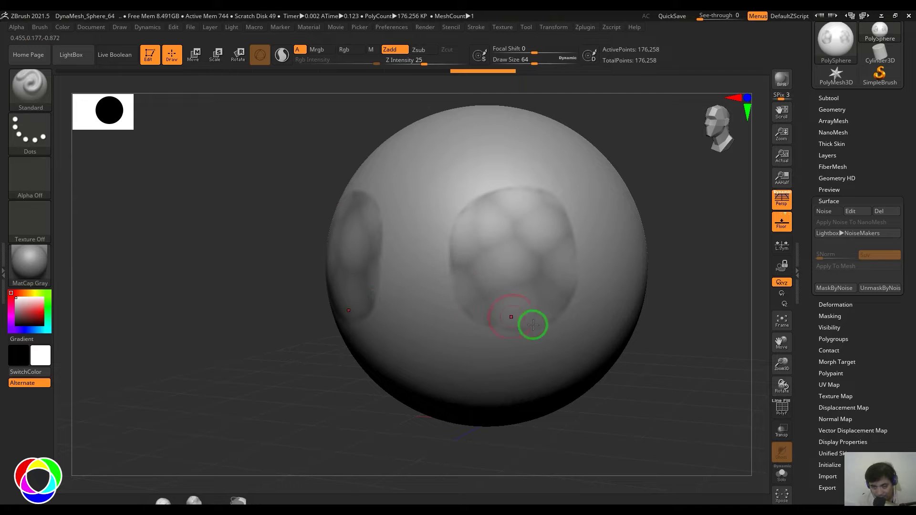
drag(642, 382, 673, 392)
drag(874, 398, 852, 324)
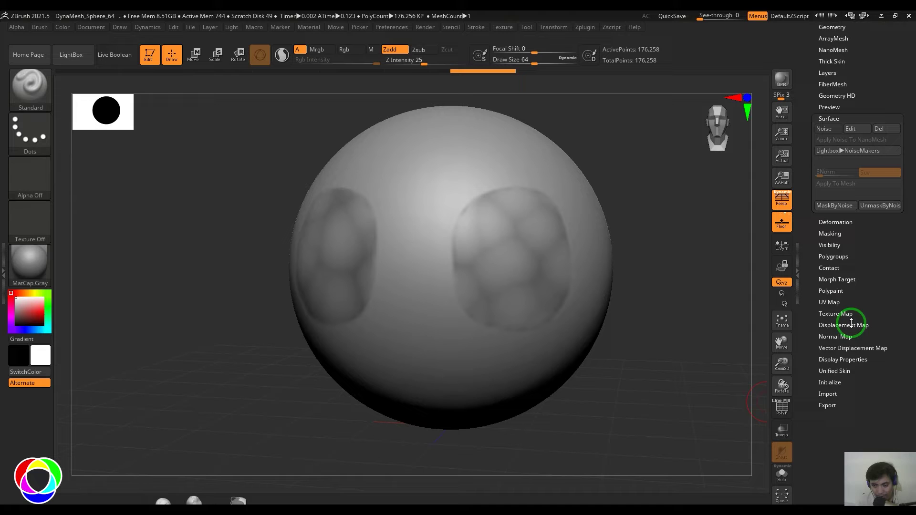
Try the Inflate deformation on the sphere's unmasked areas, and undo it
click(847, 222)
mouse_move(858, 440)
mouse_down()
mouse_move(869, 441)
mouse_move(852, 451)
mouse_up()
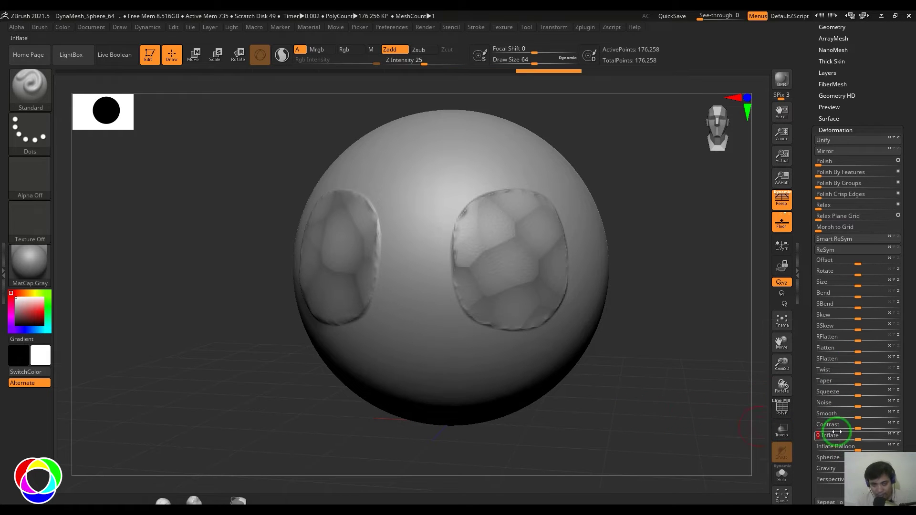
key(super)
key(super)
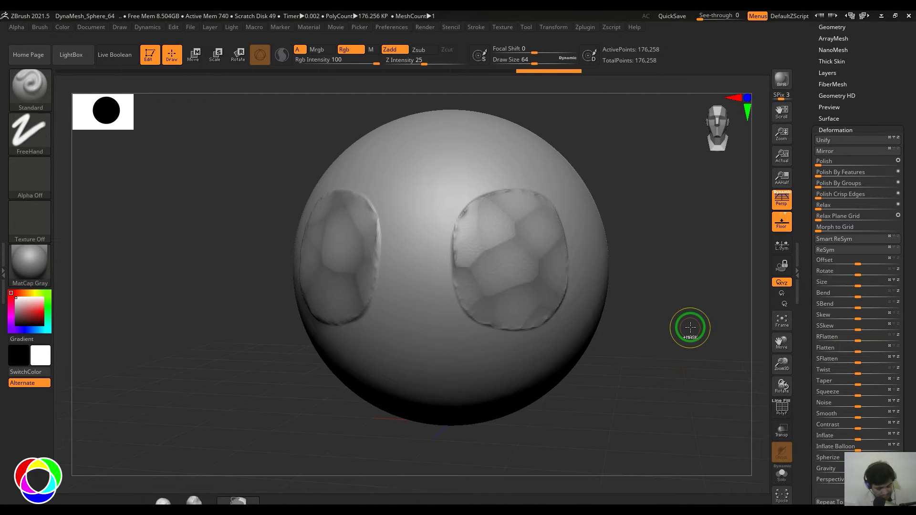
Invert and clear the sphere's mask, and step back to the plain sphere without surface noise
click(827, 119)
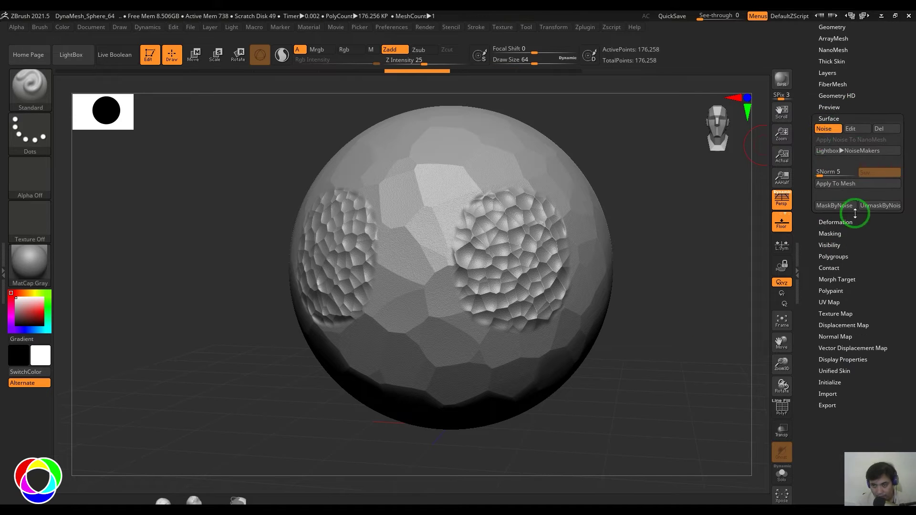
ctrl+click(665, 292)
ctrl+drag(670, 268, 696, 306)
key(ctrl+z)
key(ctrl+z)
key(ctrl+z)
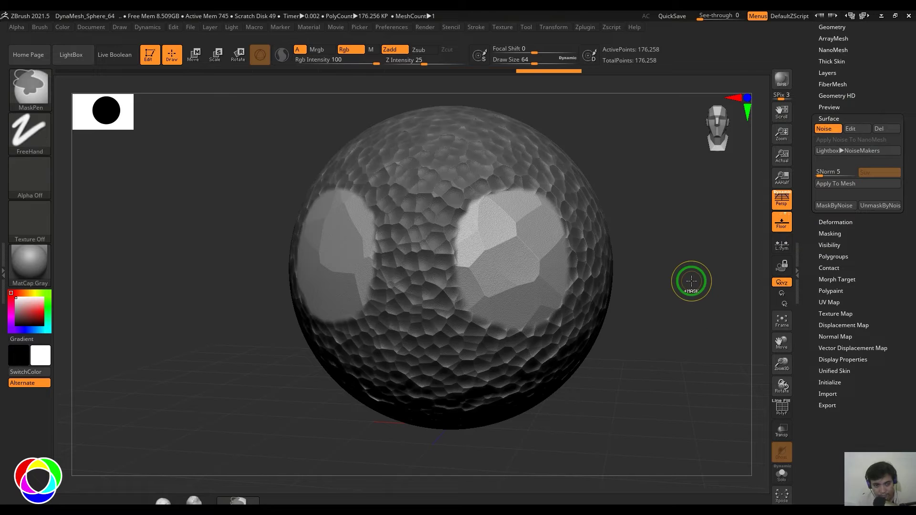
click(825, 128)
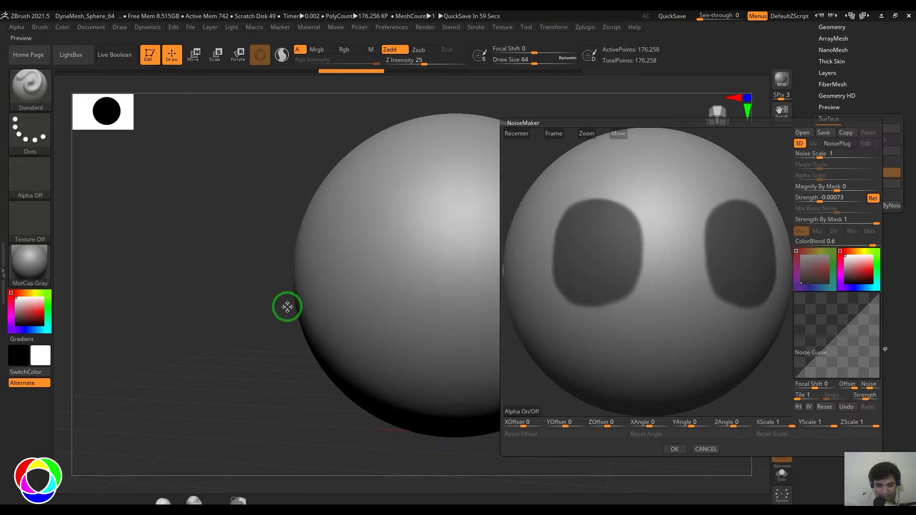
click(706, 449)
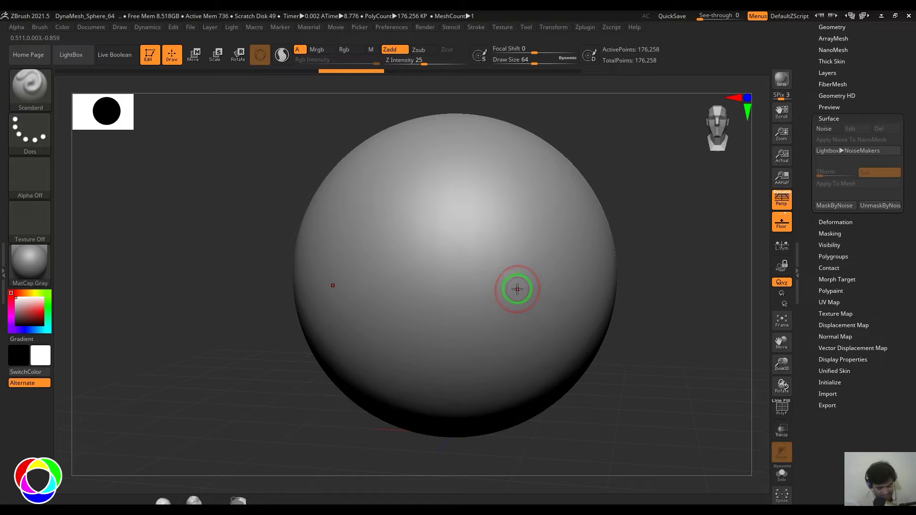
Show the sphere's polyframe, set its subdivision level to 1 and delete the higher levels
key(shift+f)
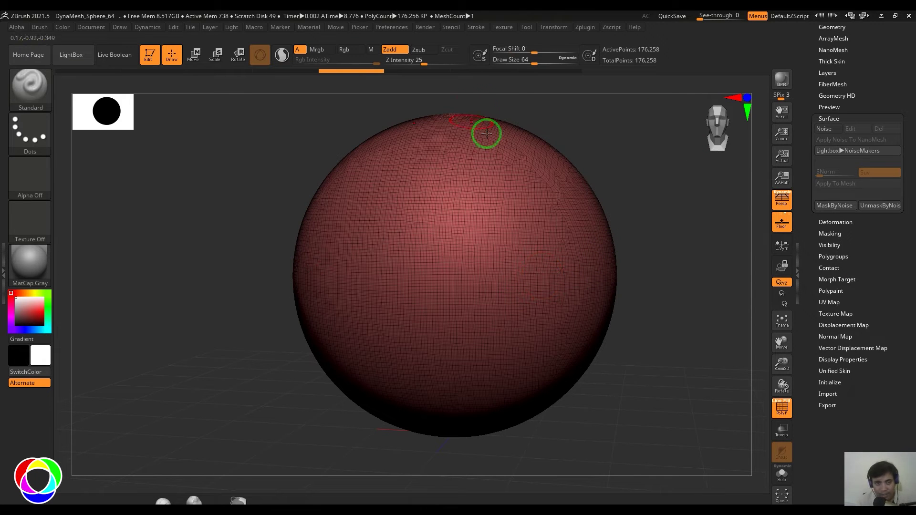
click(840, 118)
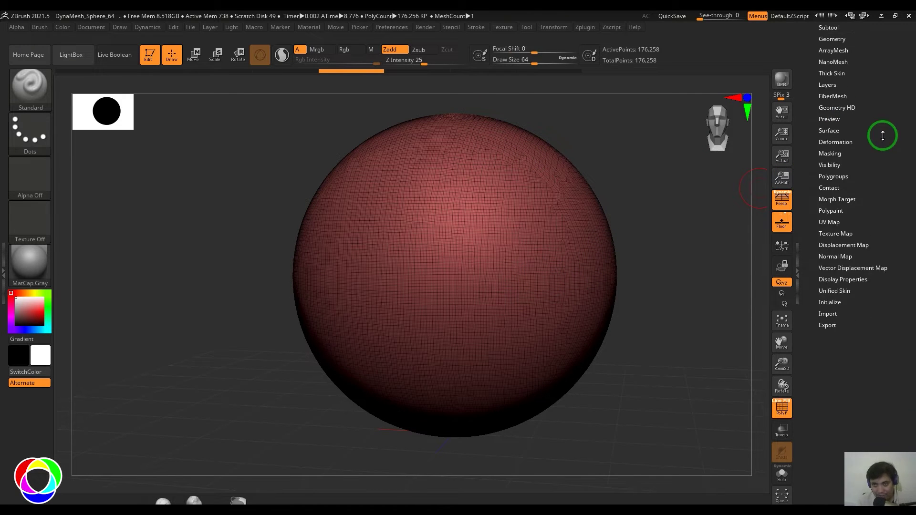
scroll(888, 162, up, 5)
click(829, 180)
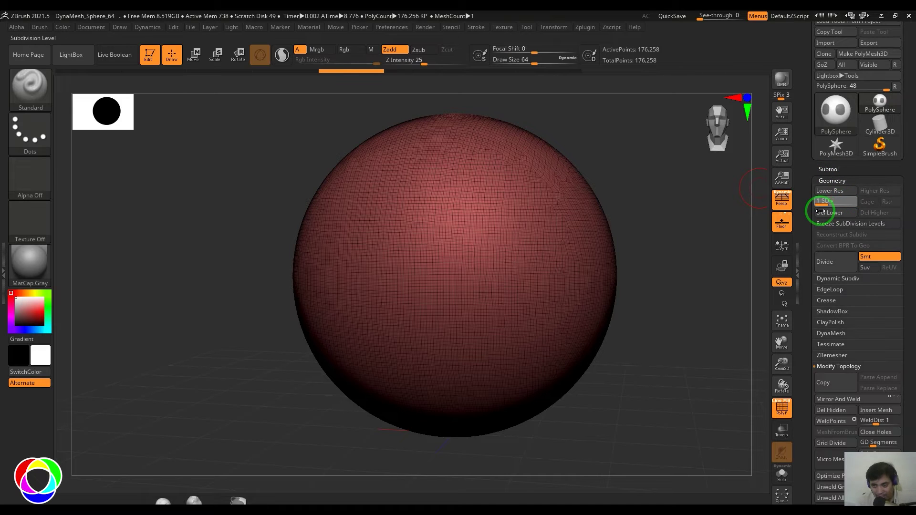
click(819, 201)
click(870, 212)
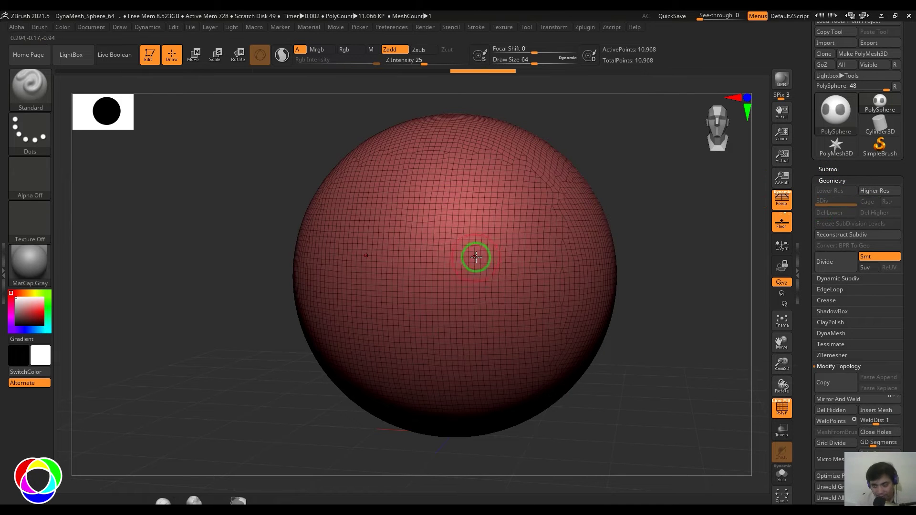
Face the sphere from the front without perspective and assign its lower half to a separate polygroup
click(826, 180)
drag(867, 256, 867, 211)
click(838, 293)
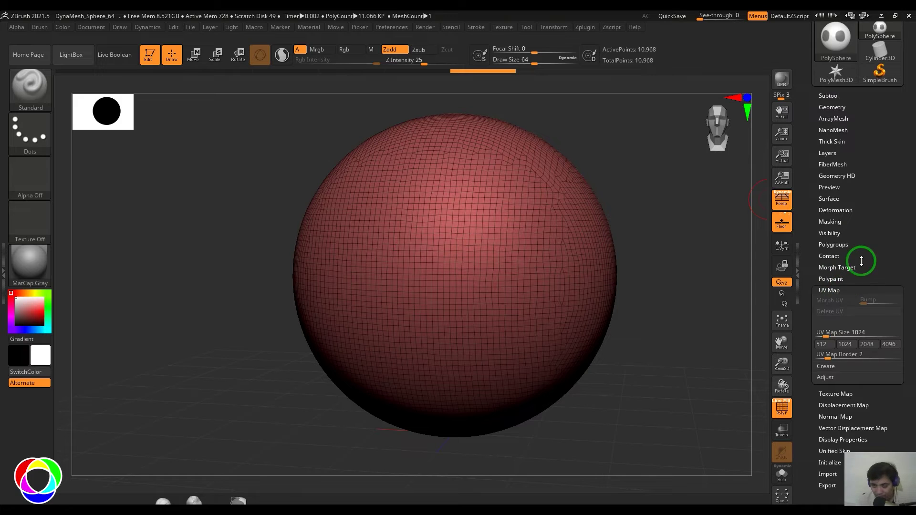
scroll(854, 262, down, 2)
click(829, 237)
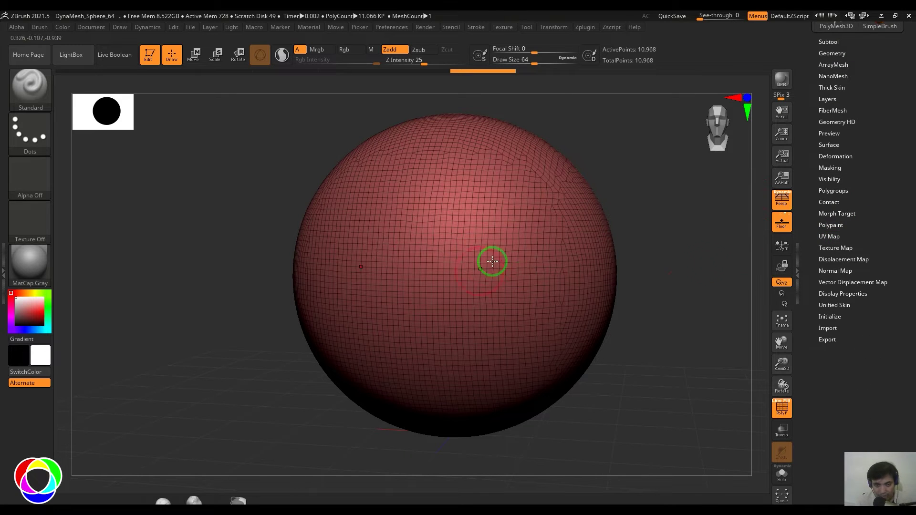
drag(683, 287, 665, 296)
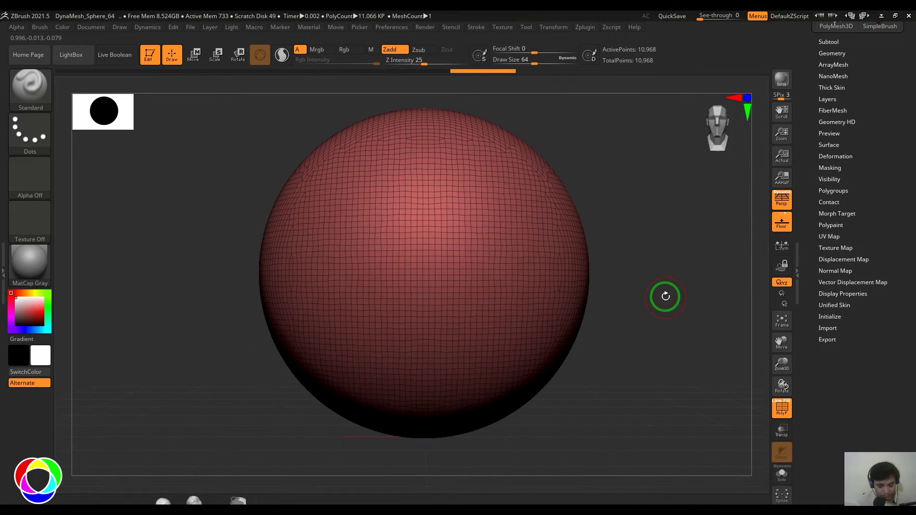
key(p)
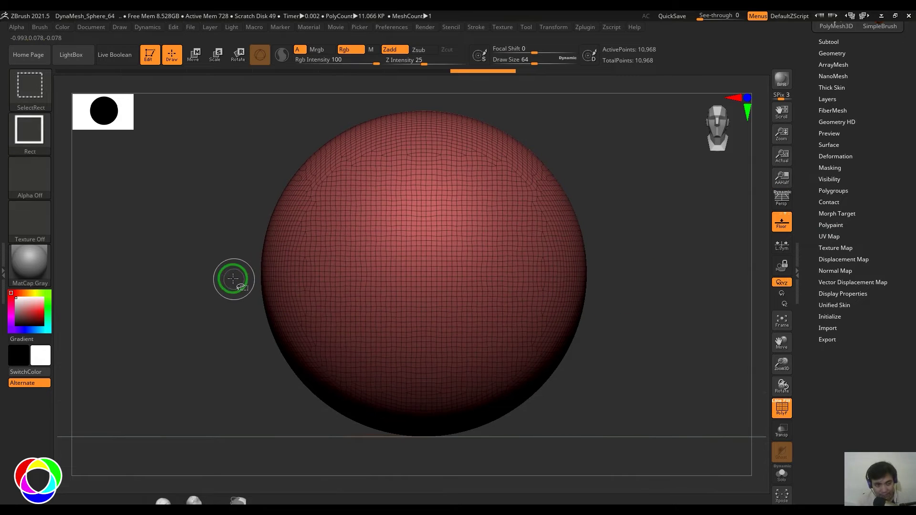
ctrl+shift+drag(232, 274, 704, 468)
key(ctrl+w)
ctrl+shift+click(670, 323)
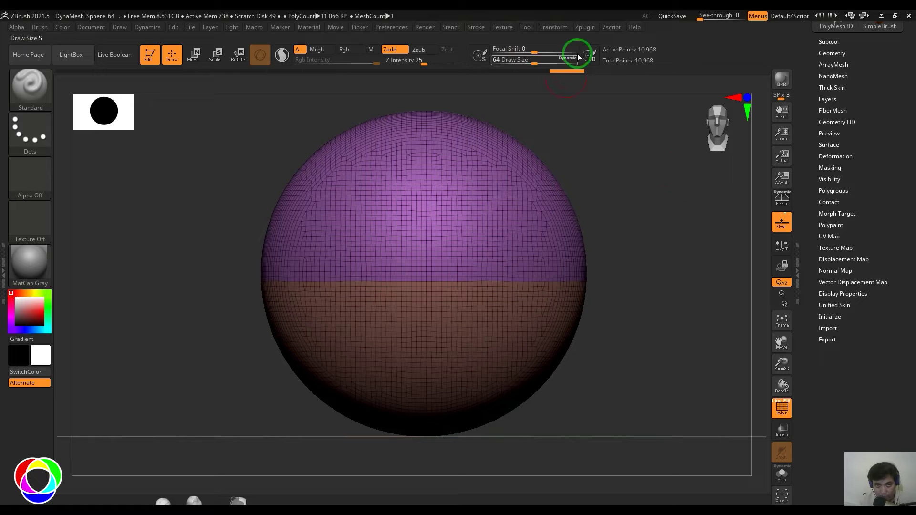
Unwrap the sphere with UV Master, enabling Polygroups so each polygroup becomes its own UV island
click(585, 31)
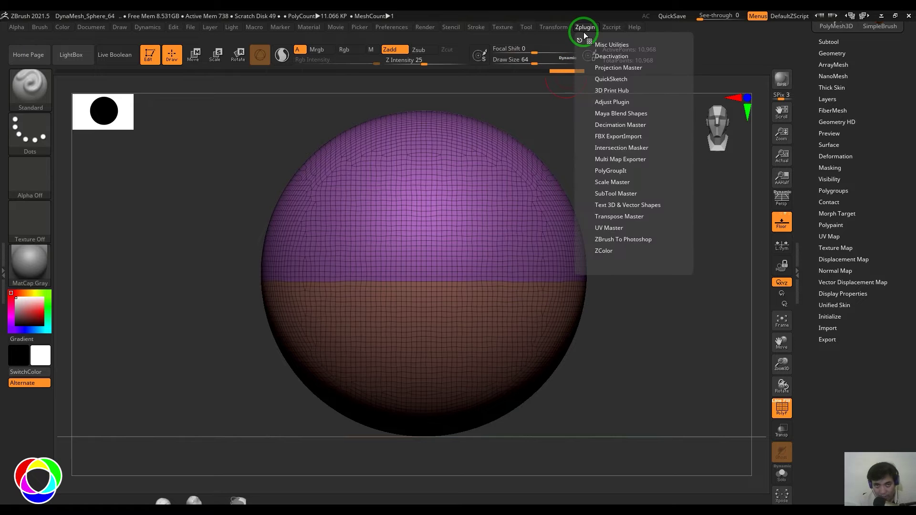
click(620, 228)
click(657, 272)
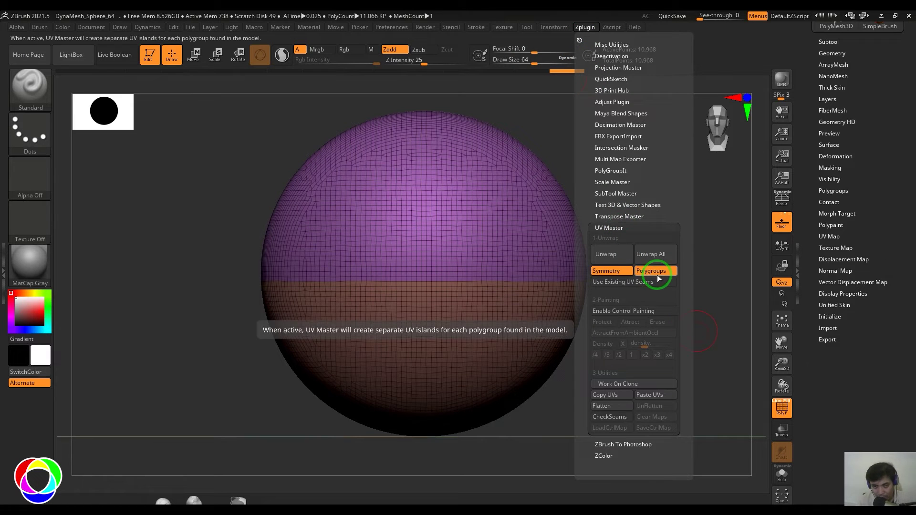
click(622, 258)
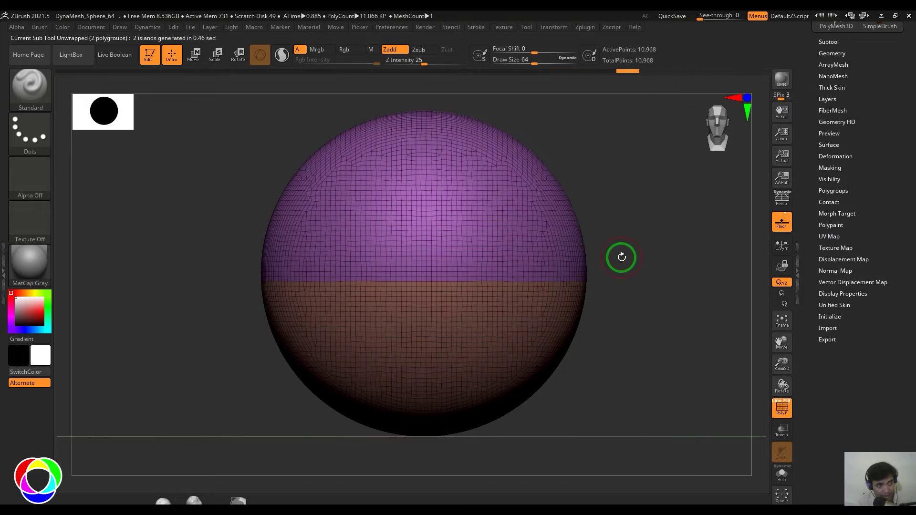
Preview the sphere's flattened UV layout with Morph UV and return to the 3D shape
click(830, 235)
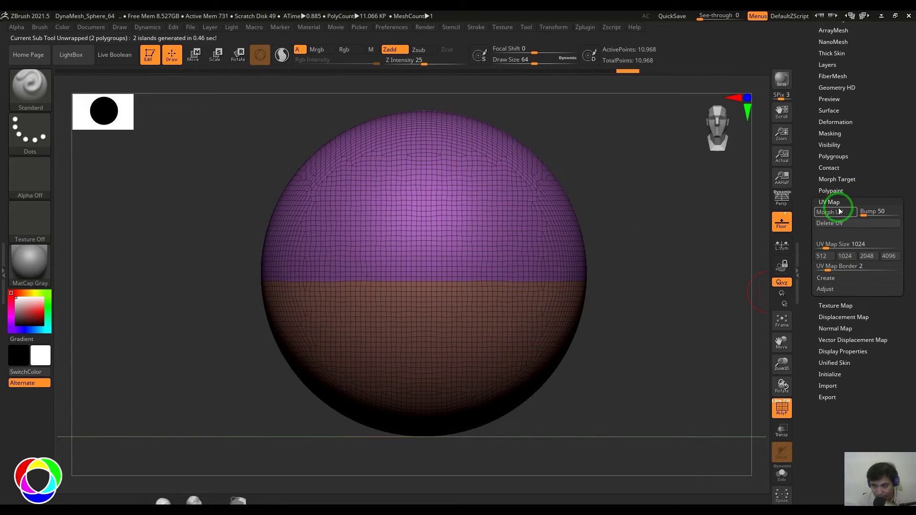
click(837, 213)
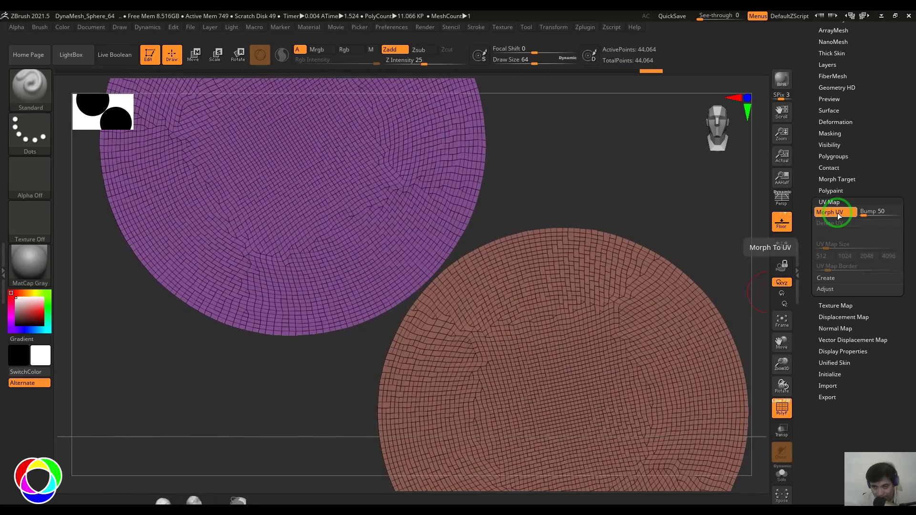
click(838, 213)
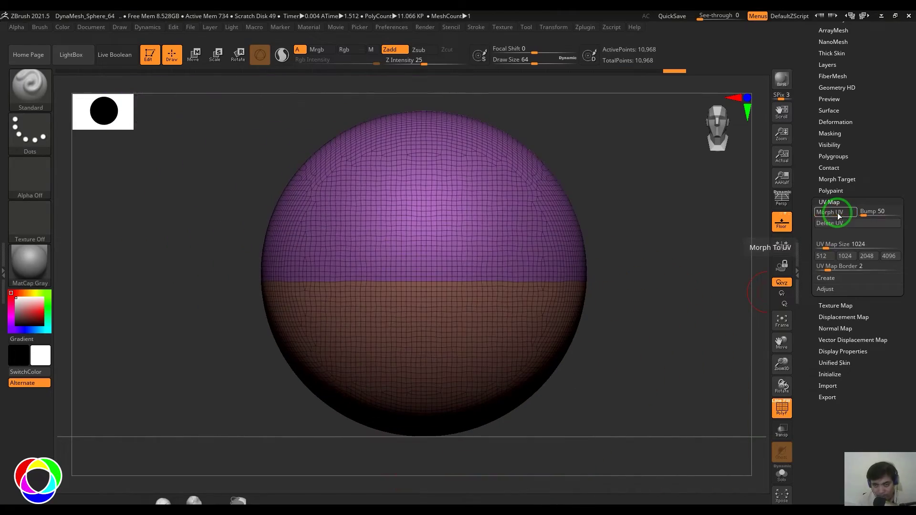
click(832, 202)
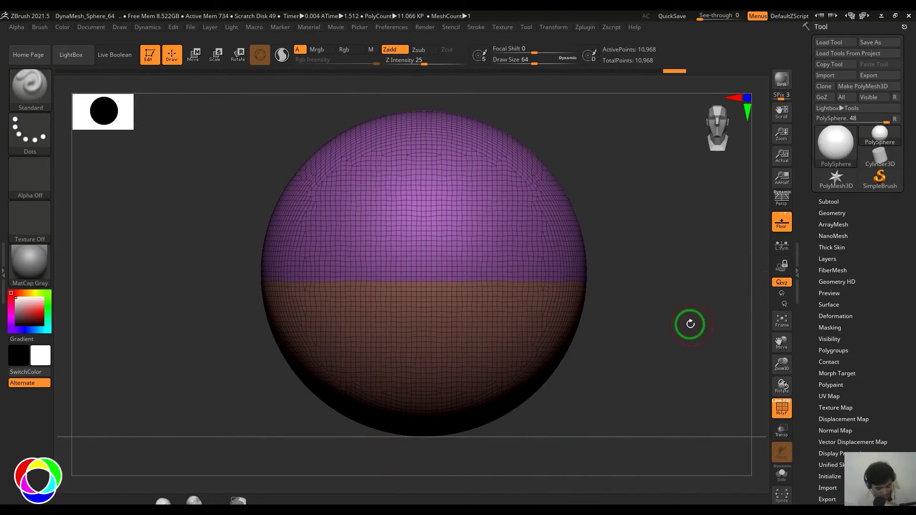
Hide the polyframe and divide the sphere three times, up to subdivision level 4
key(shift+f)
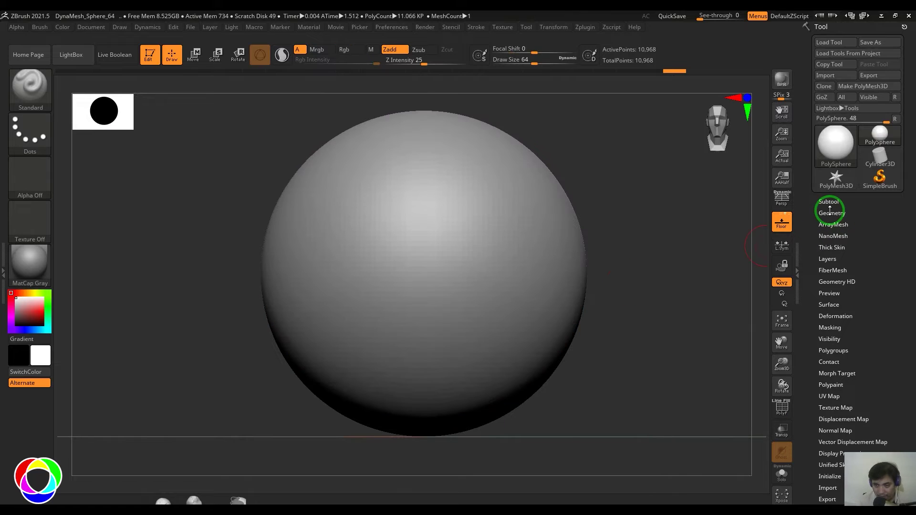
click(830, 212)
click(833, 293)
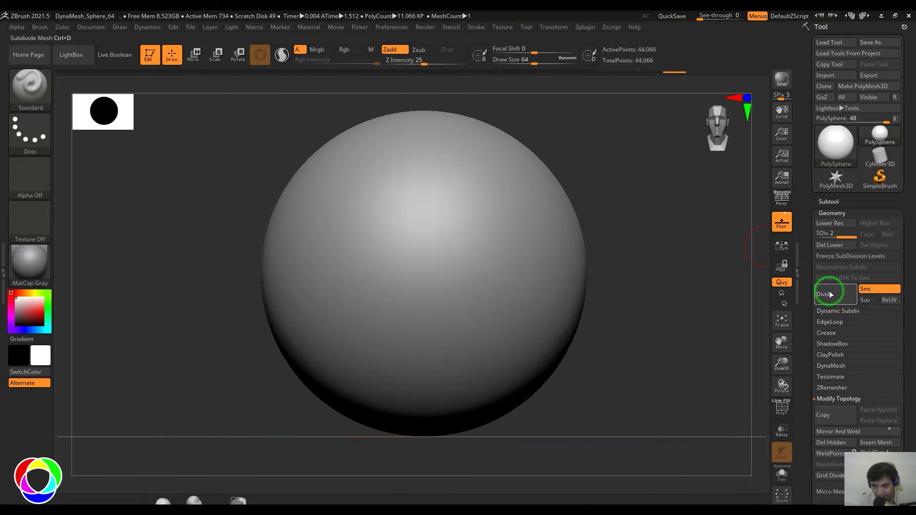
click(836, 295)
click(835, 295)
click(830, 213)
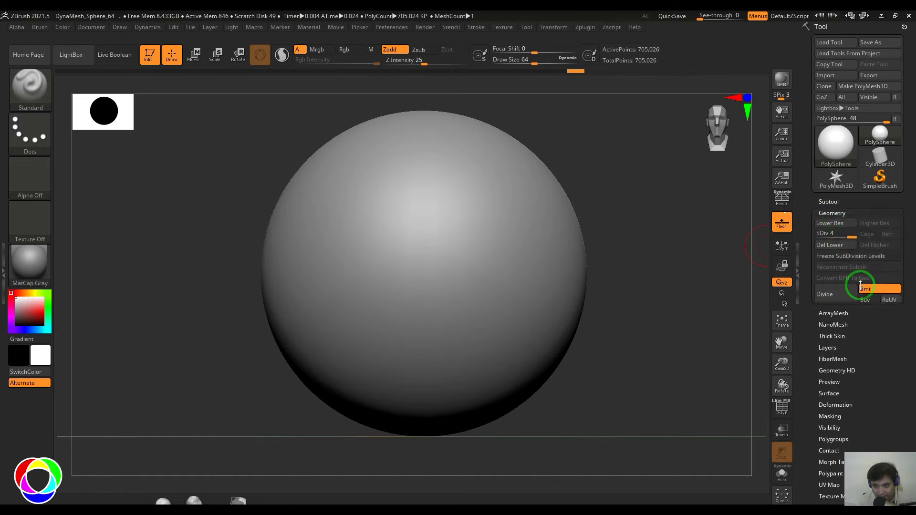
Open NoiseMaker for the sphere in 3D mode and activate a NoisePlug with the Voronoi pattern
drag(859, 286, 834, 242)
click(835, 242)
click(835, 249)
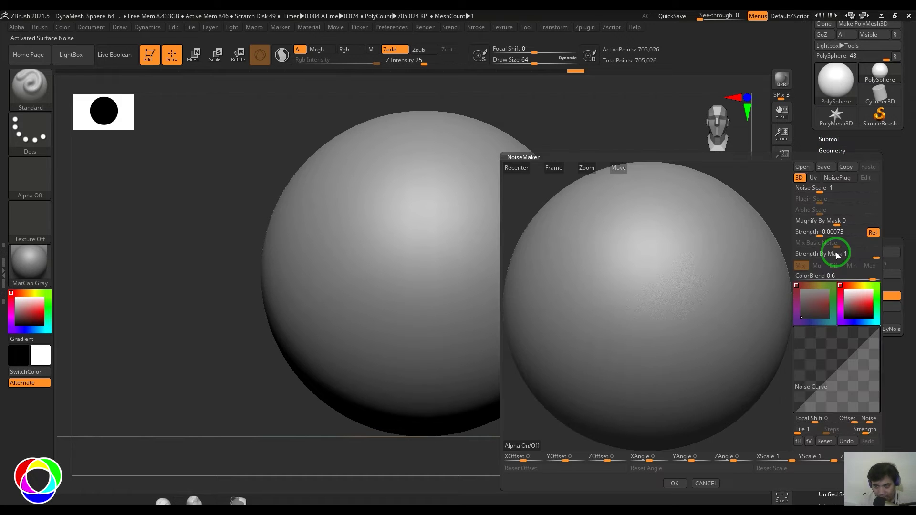
click(814, 179)
click(800, 178)
click(837, 178)
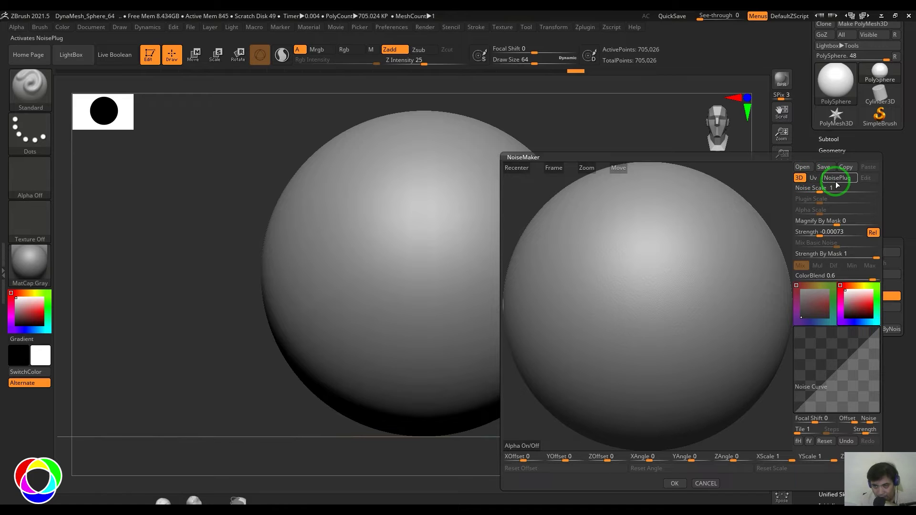
click(462, 257)
click(165, 224)
click(336, 326)
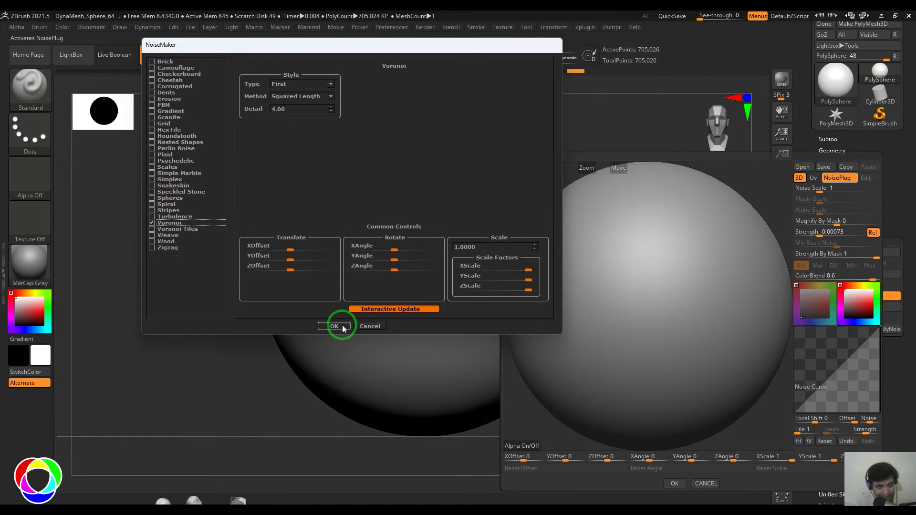
Set the noise Strength to about 0.1 and Mix Basic Noise to 0, and accept the noise for the sphere
drag(817, 234, 793, 250)
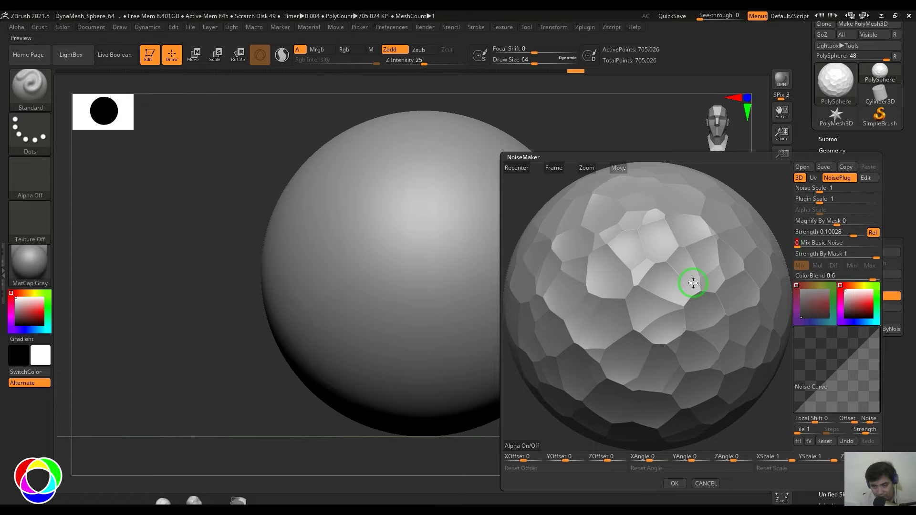
click(678, 483)
drag(663, 337, 694, 318)
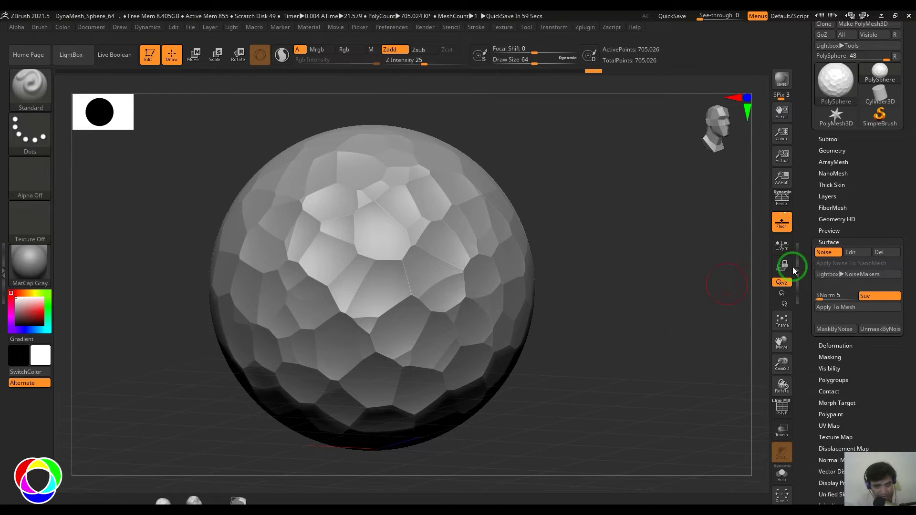
Edit the sphere's NoisePlug to use the Checkerboard pattern, randomize its colors and accept the pattern
click(854, 253)
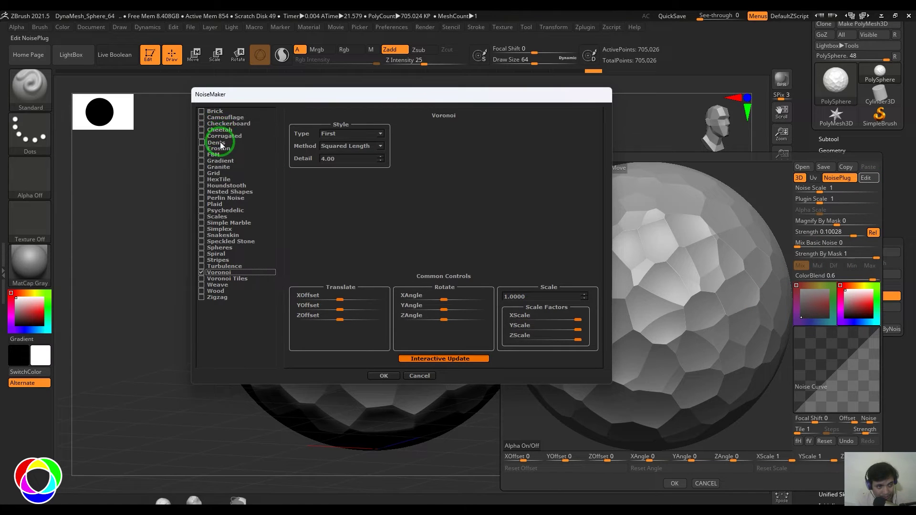
click(219, 142)
click(218, 128)
click(218, 123)
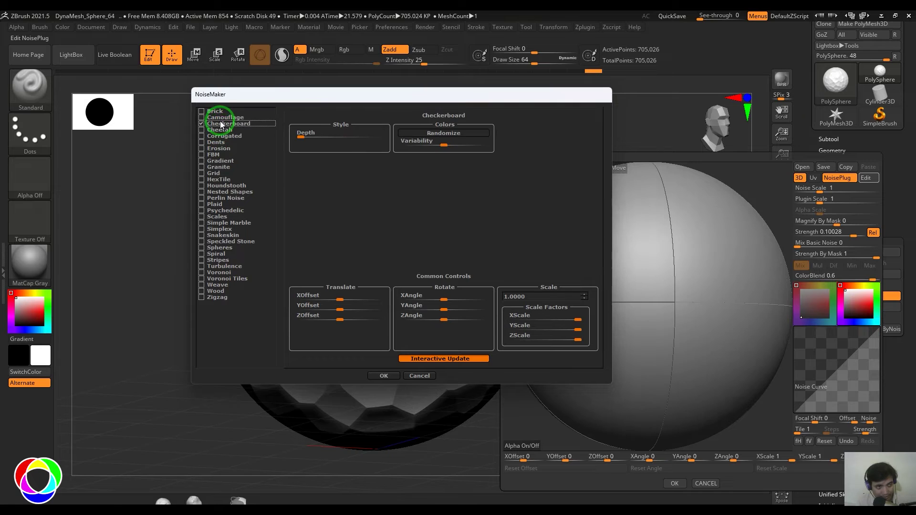
click(220, 117)
click(221, 123)
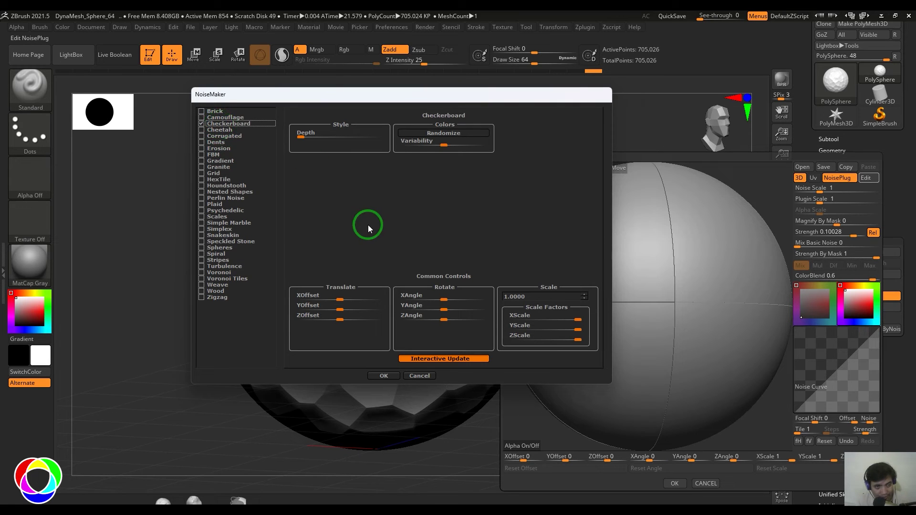
click(453, 133)
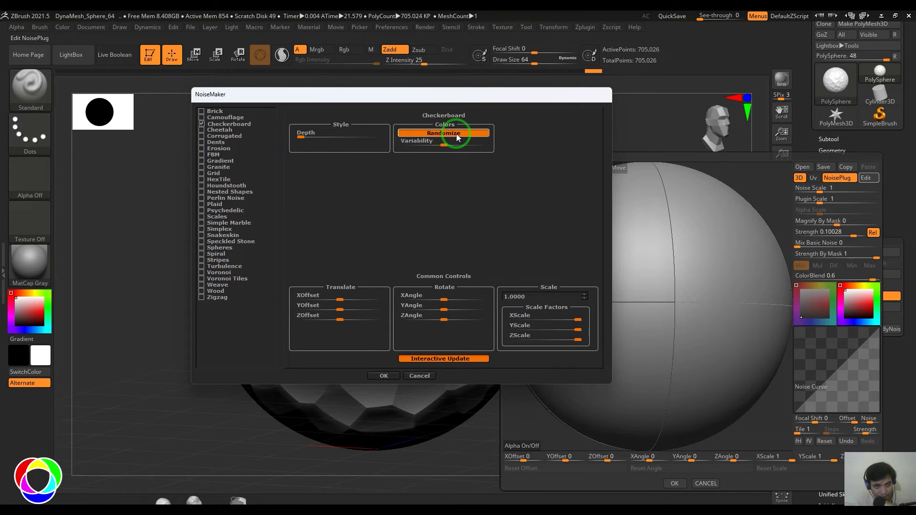
click(384, 376)
Set the checkerboard noise's Noise Scale to about 0.02 and Plugin Scale to about 0.12, and accept the noise
click(807, 191)
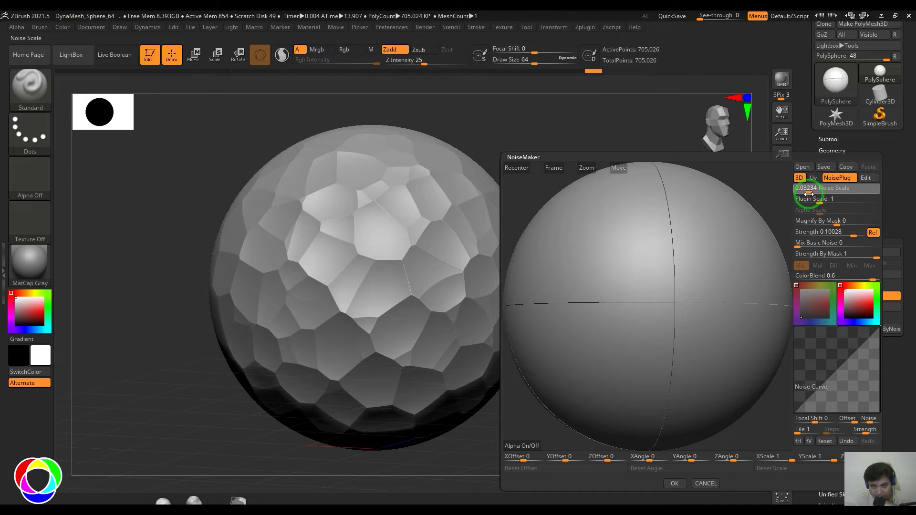
drag(813, 199, 812, 209)
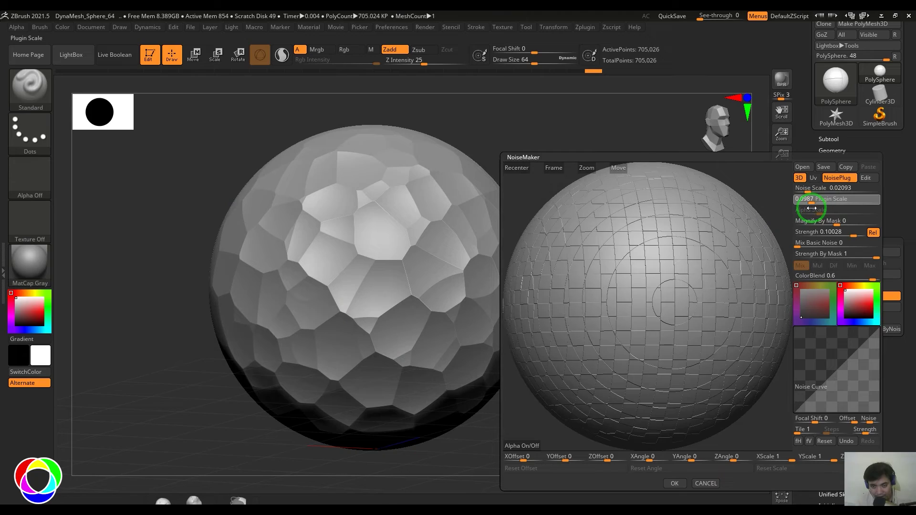
click(675, 483)
mouse_move(618, 373)
mouse_down()
mouse_move(658, 382)
mouse_move(714, 364)
mouse_move(624, 364)
mouse_move(639, 467)
mouse_move(609, 364)
mouse_move(629, 362)
mouse_up()
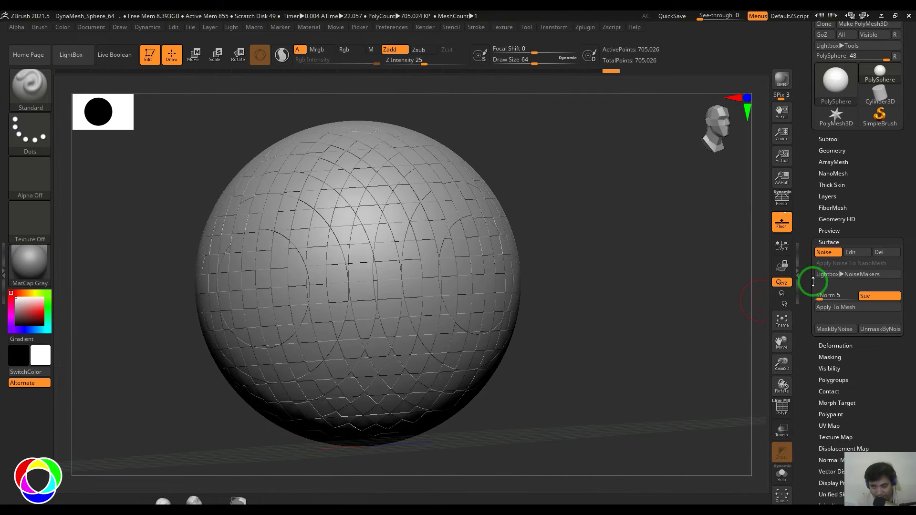
Change the sphere's NoisePlug pattern to HexTile and accept the noise for the sphere
click(858, 252)
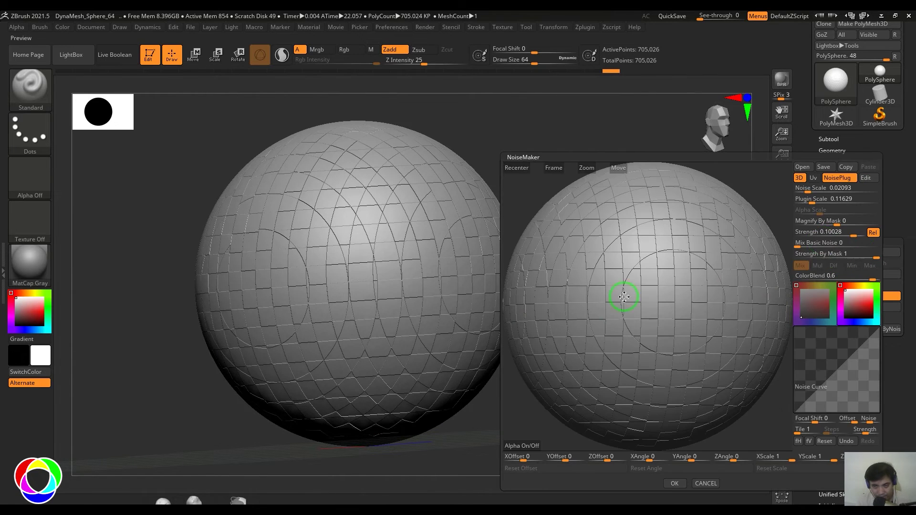
click(861, 178)
click(266, 347)
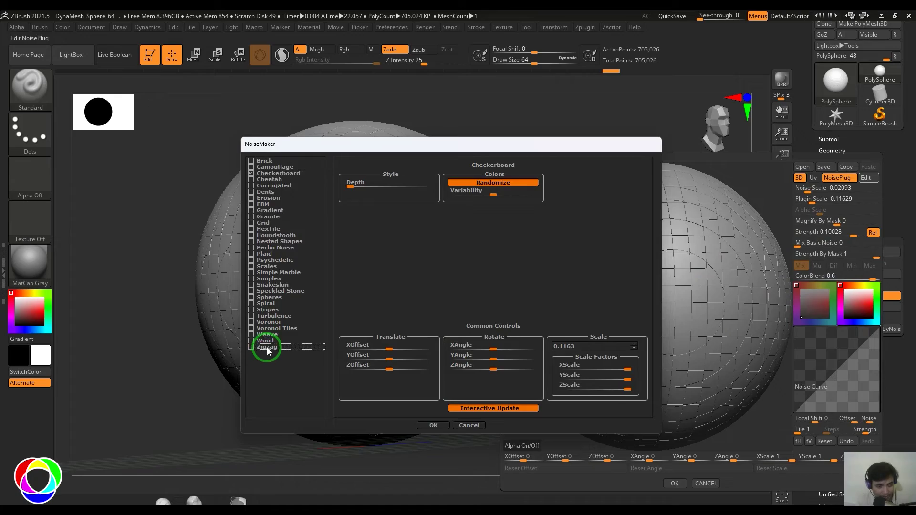
click(433, 425)
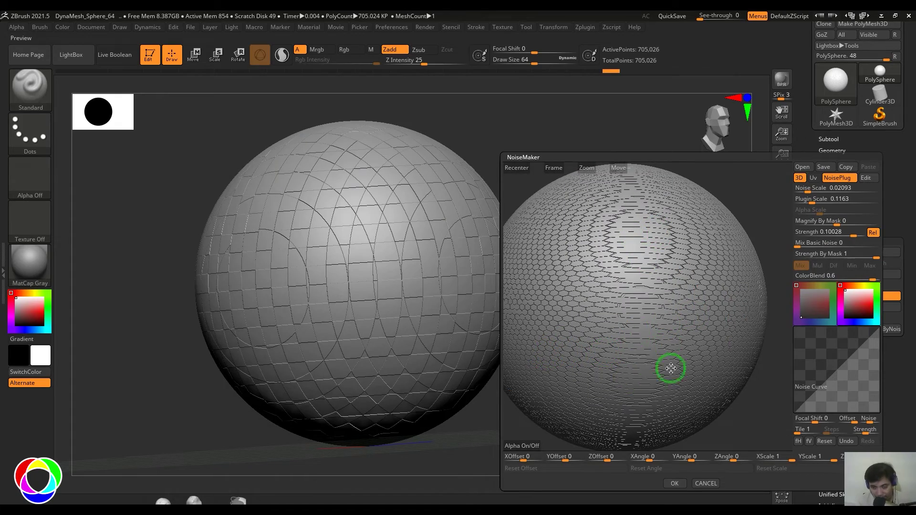
click(674, 483)
mouse_move(578, 356)
mouse_down()
mouse_move(547, 357)
mouse_move(621, 339)
mouse_up()
mouse_move(380, 339)
mouse_down()
mouse_move(354, 340)
mouse_move(378, 336)
mouse_move(374, 329)
mouse_up()
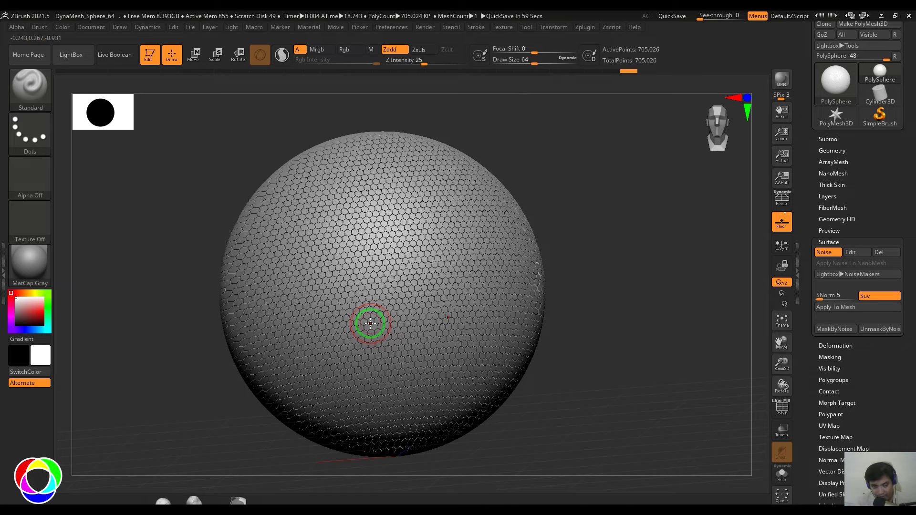
mouse_move(634, 362)
mouse_down()
mouse_move(619, 372)
mouse_move(633, 373)
mouse_up()
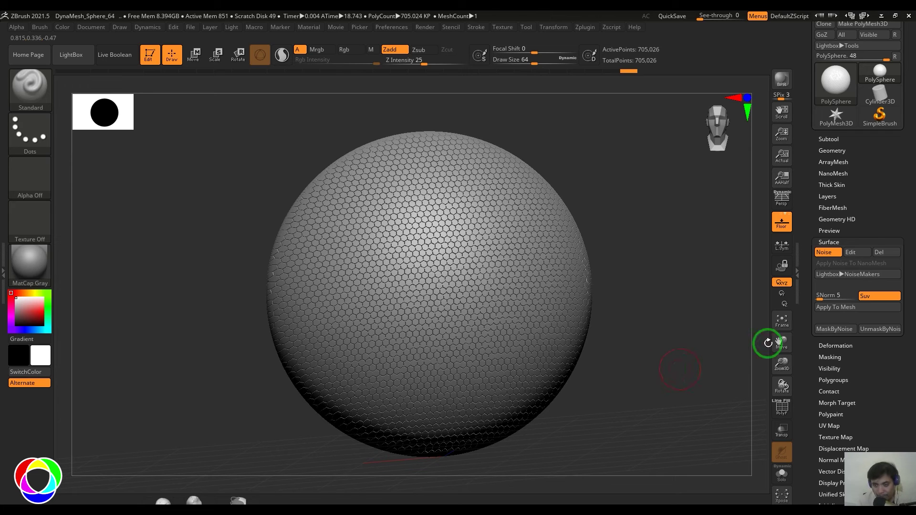
Reopen the sphere's noise for editing, switch it to UV mode and examine the hexagon pattern across the seam
click(852, 252)
click(814, 178)
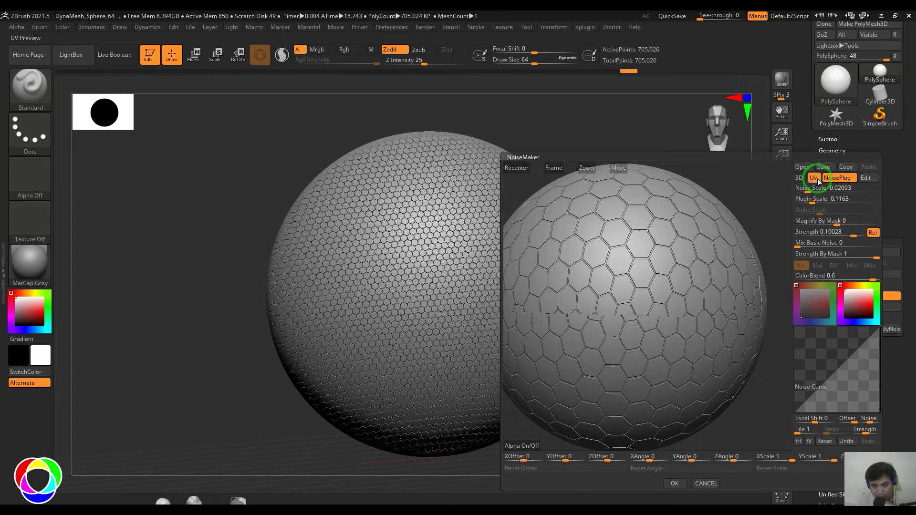
click(820, 184)
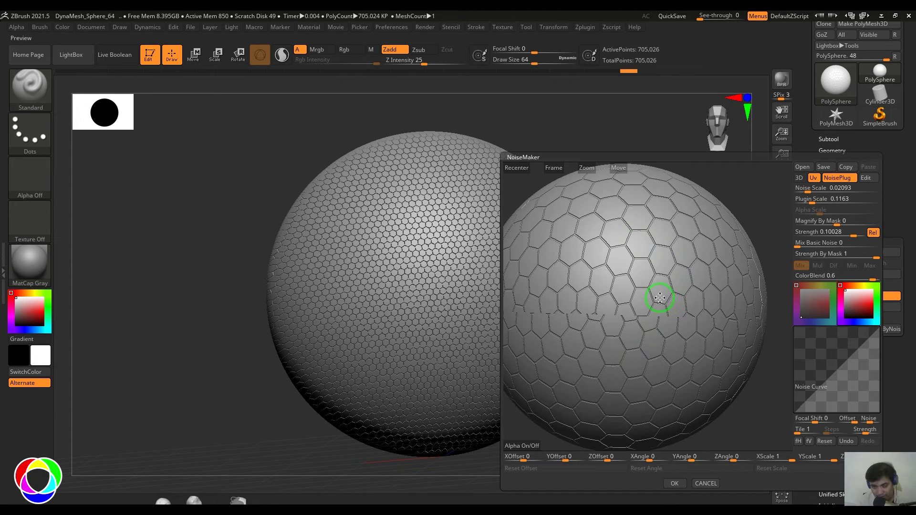
alt+drag(690, 370, 726, 418)
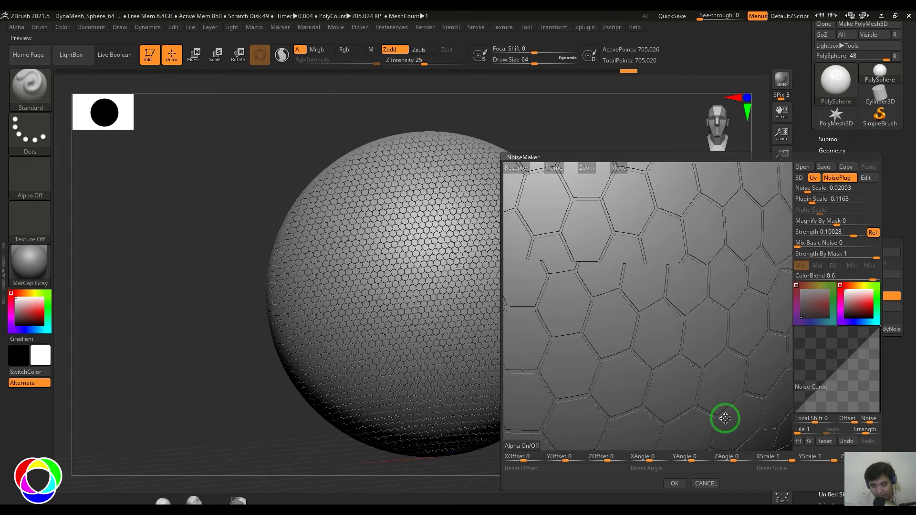
alt+drag(710, 323, 676, 309)
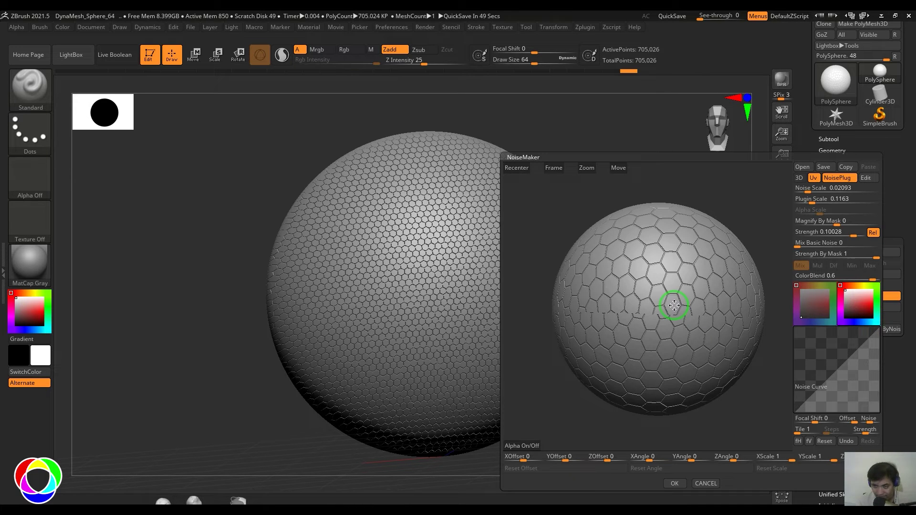
click(800, 188)
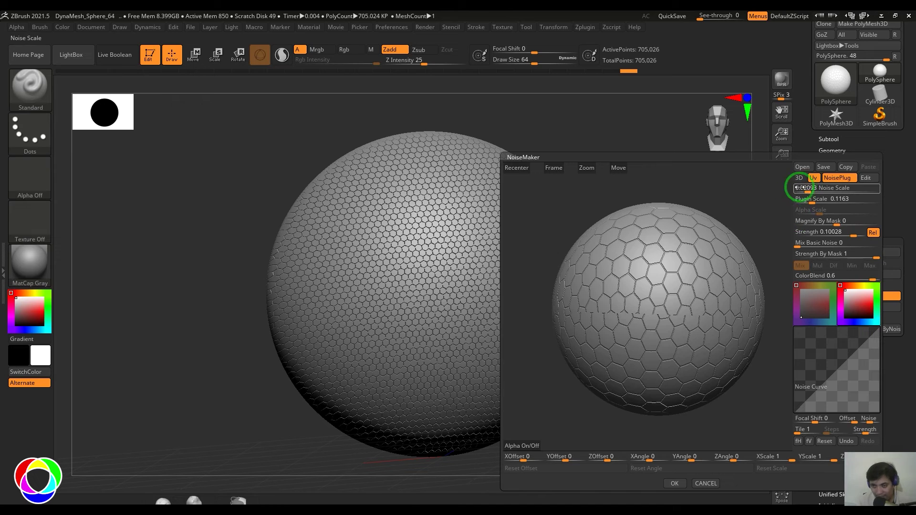
click(674, 484)
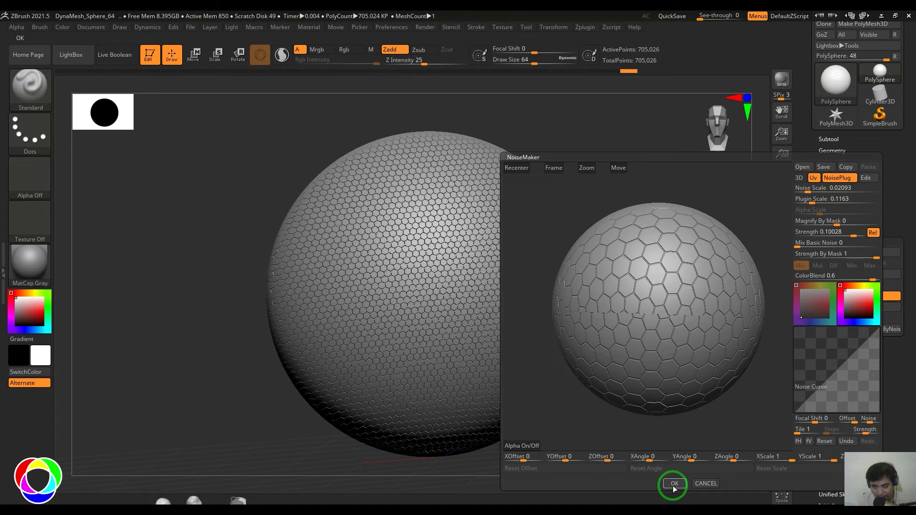
Try noise offsets of about 0.11 in X and -0.45 in Y and Z, return to 3D mode and reset the offsets
drag(520, 459, 606, 456)
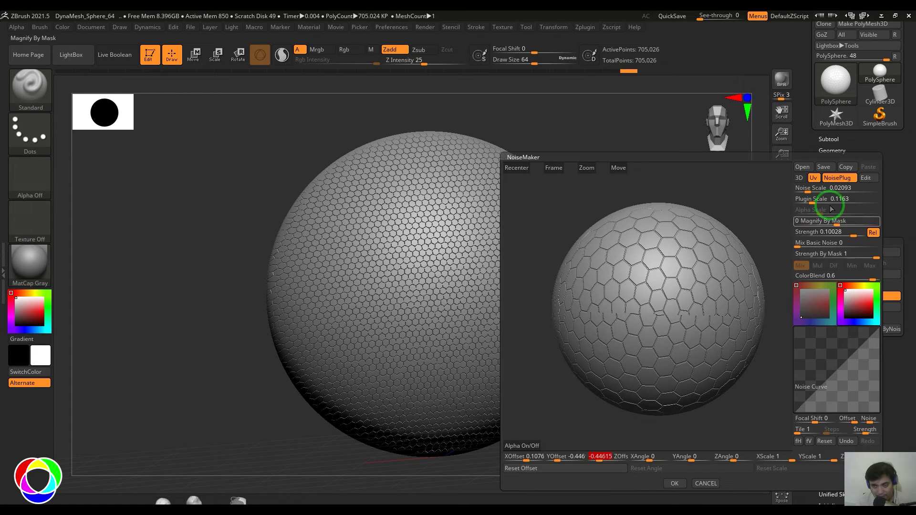
click(802, 178)
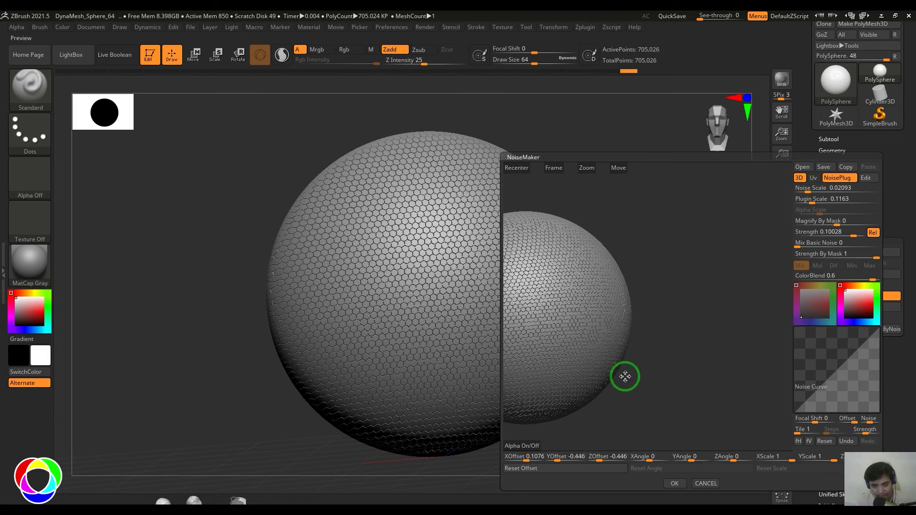
click(563, 173)
drag(526, 459, 523, 458)
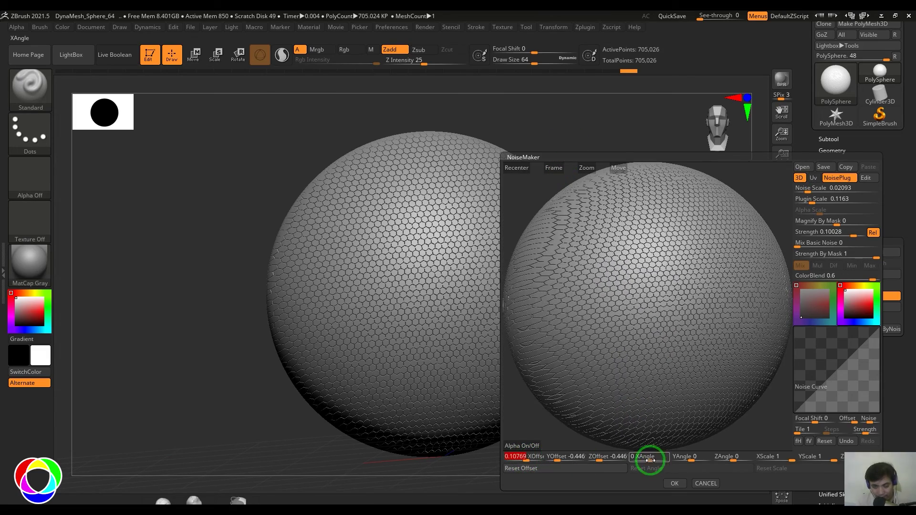
drag(648, 458, 646, 457)
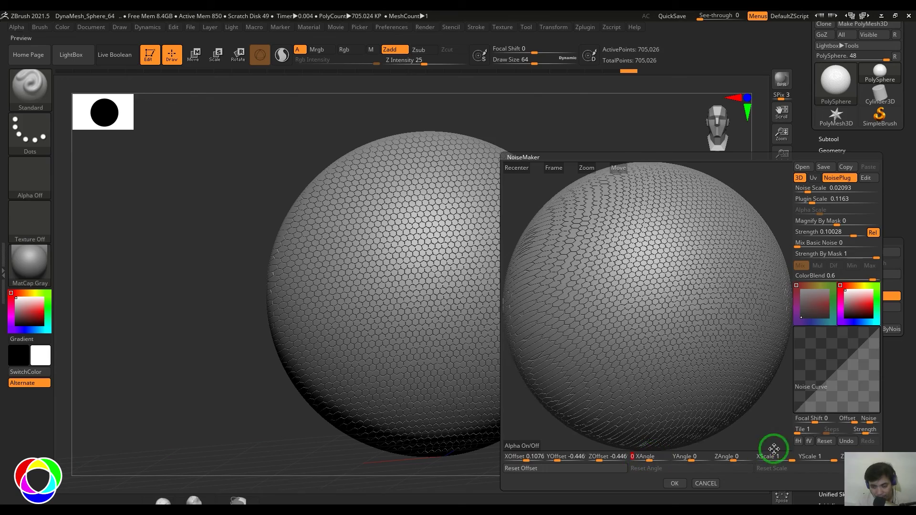
drag(787, 459, 812, 460)
click(807, 474)
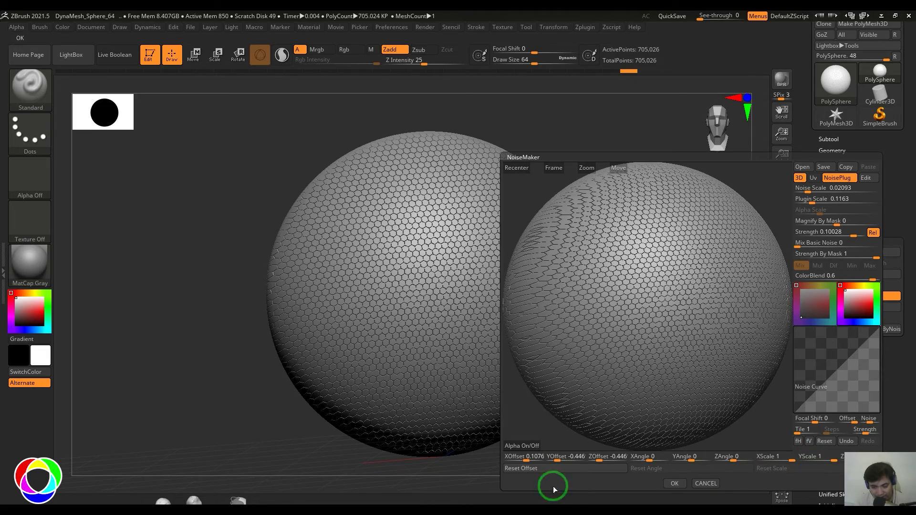
click(547, 471)
drag(715, 352, 724, 374)
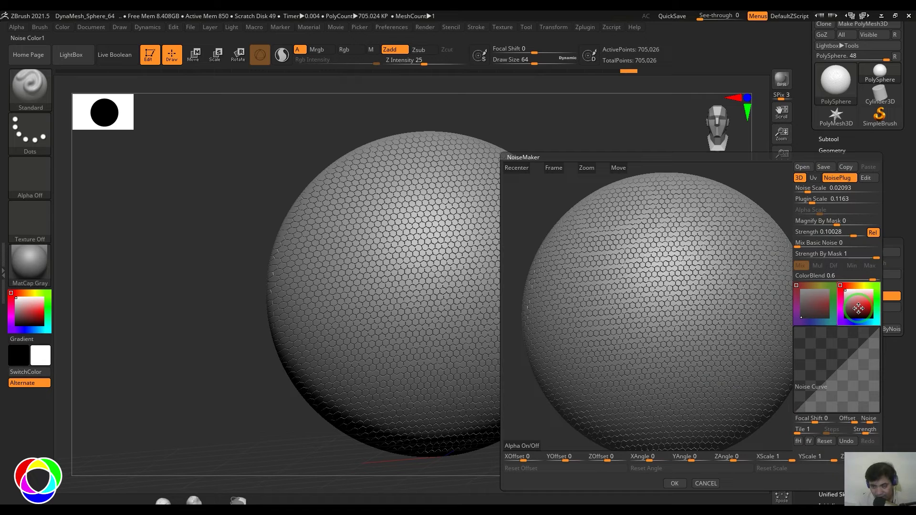
Pick red as the noise color for the hexagon pattern and set ColorBlend to about 0.38
click(859, 309)
drag(871, 278, 883, 278)
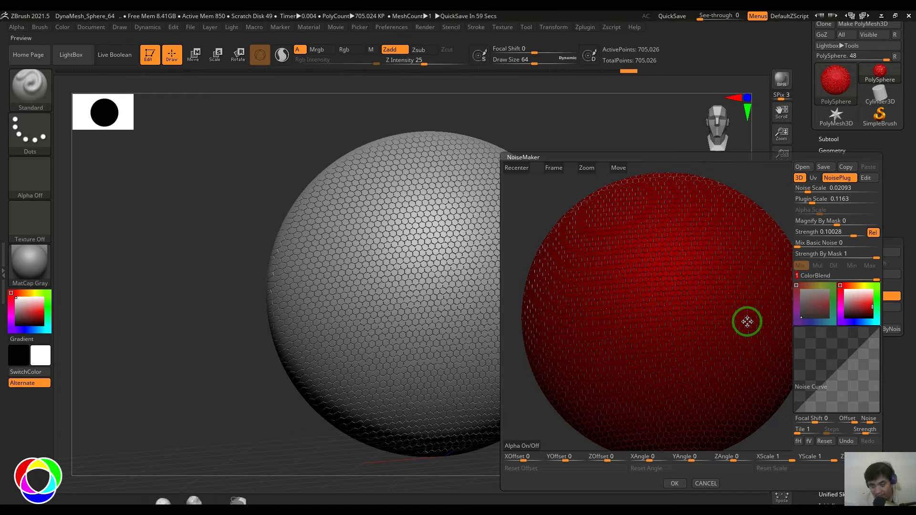
mouse_move(873, 278)
mouse_down()
mouse_move(848, 277)
mouse_move(878, 281)
mouse_move(870, 283)
mouse_up()
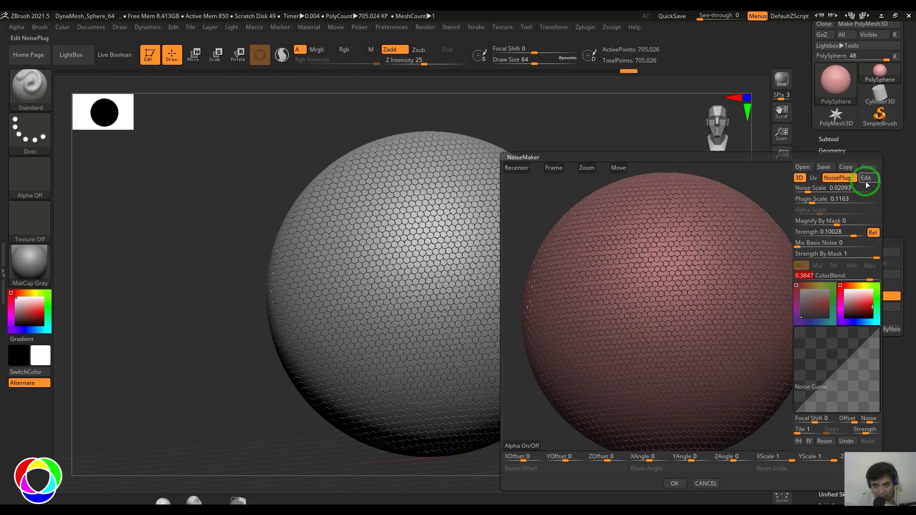
Switch the NoisePlug pattern from HexTile to Dents and set the Plugin Scale to about 0.42
click(193, 142)
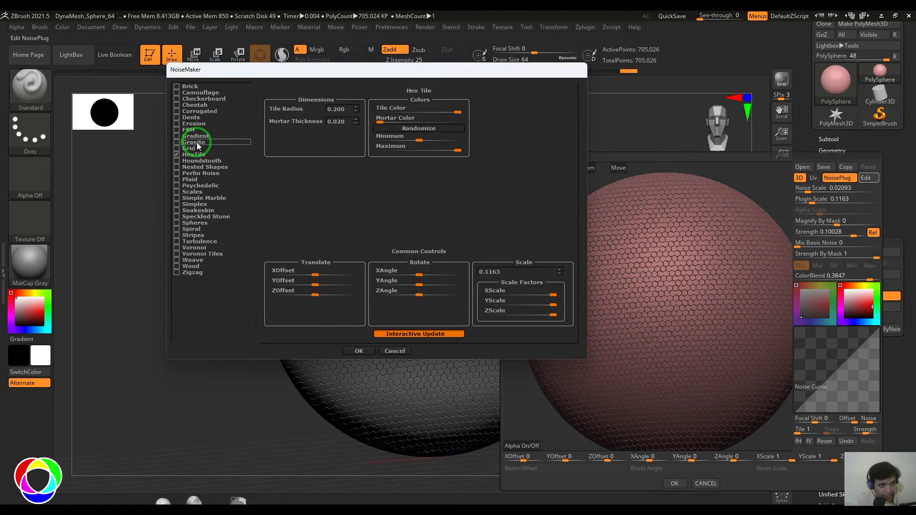
click(193, 222)
click(194, 116)
click(193, 142)
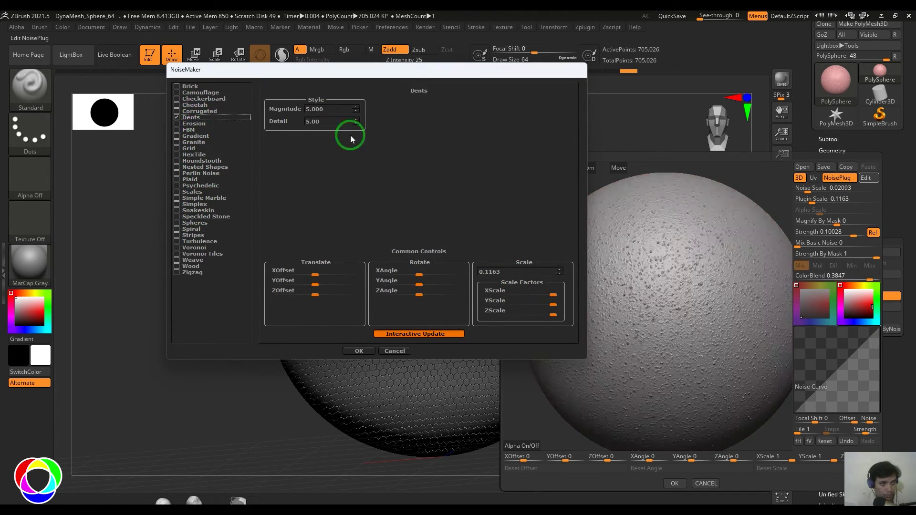
click(359, 350)
click(824, 242)
drag(811, 199, 816, 199)
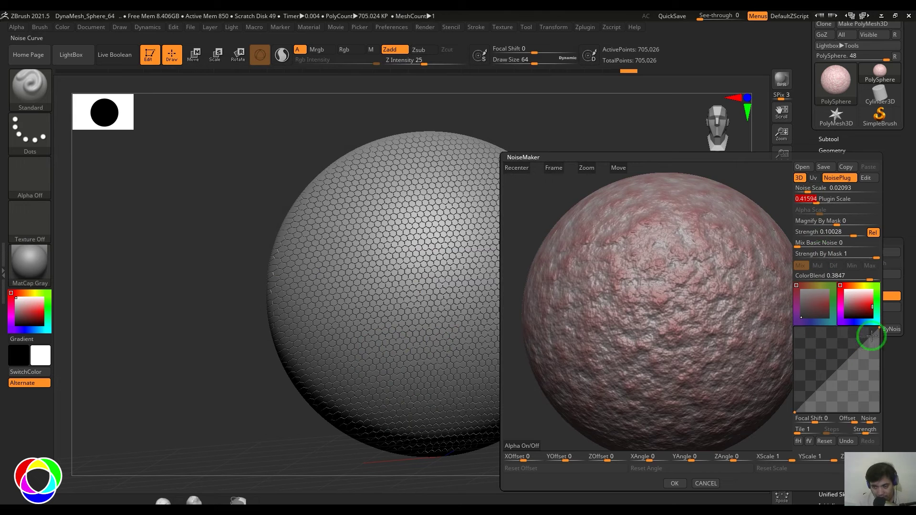
Raise ColorBlend to 1, reset the noise curve after trying a bend in it, and accept the noise
click(874, 305)
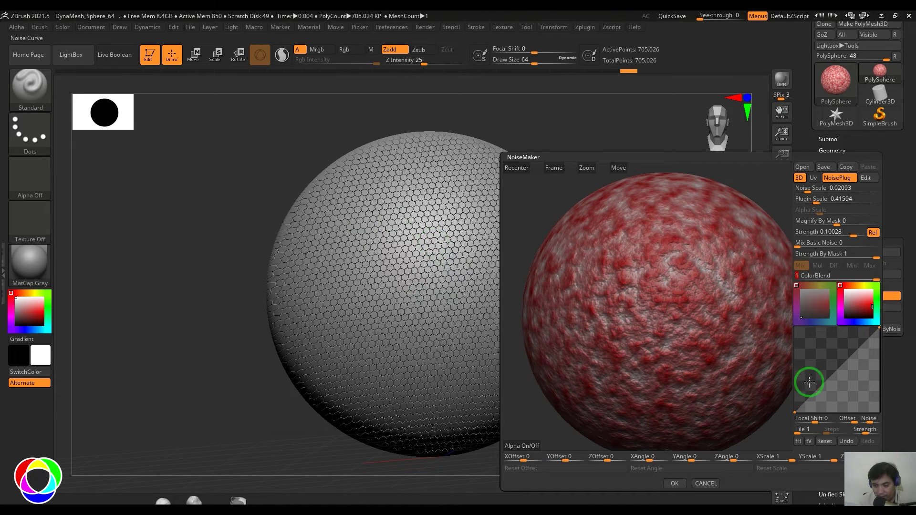
drag(858, 350, 845, 442)
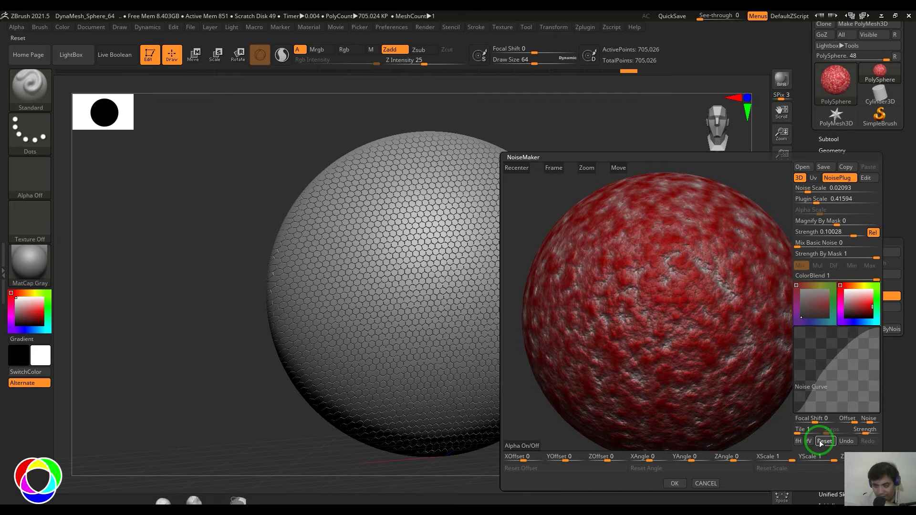
click(822, 441)
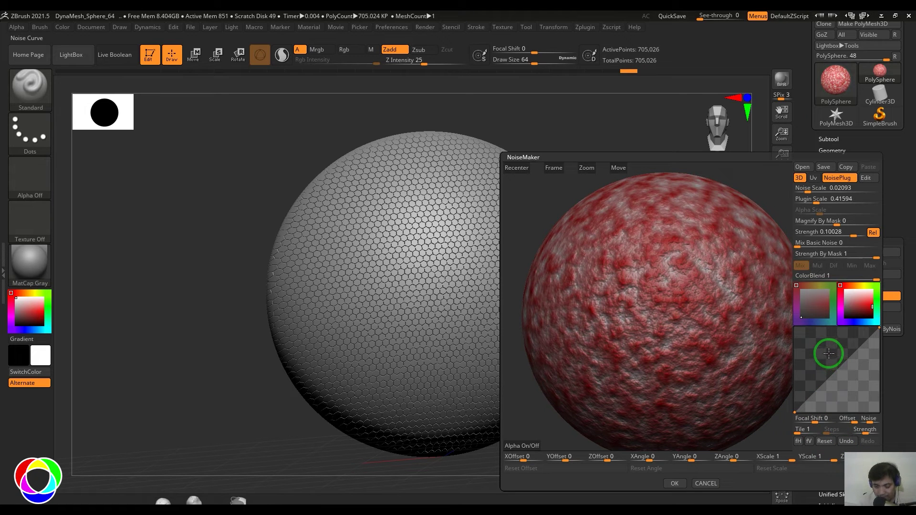
click(677, 483)
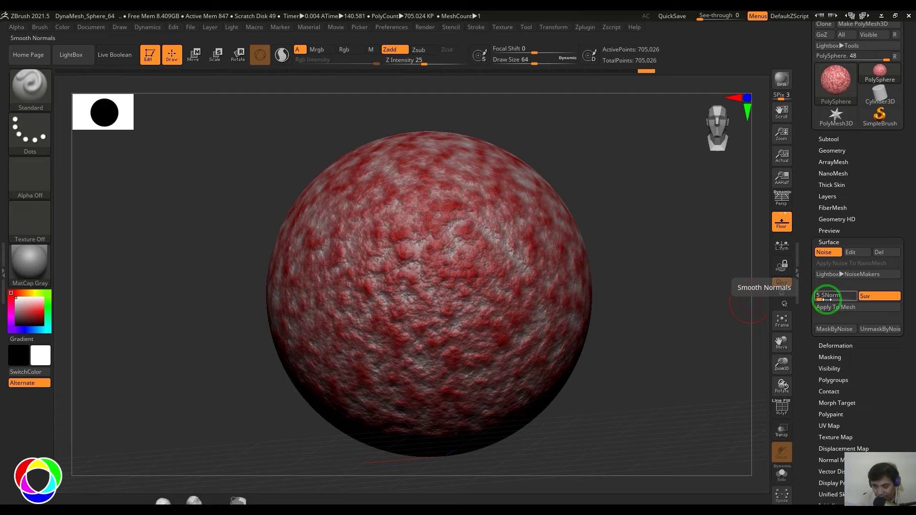
Set the surface noise's SNorm to 36 and apply the noise to the mesh
drag(824, 299, 830, 300)
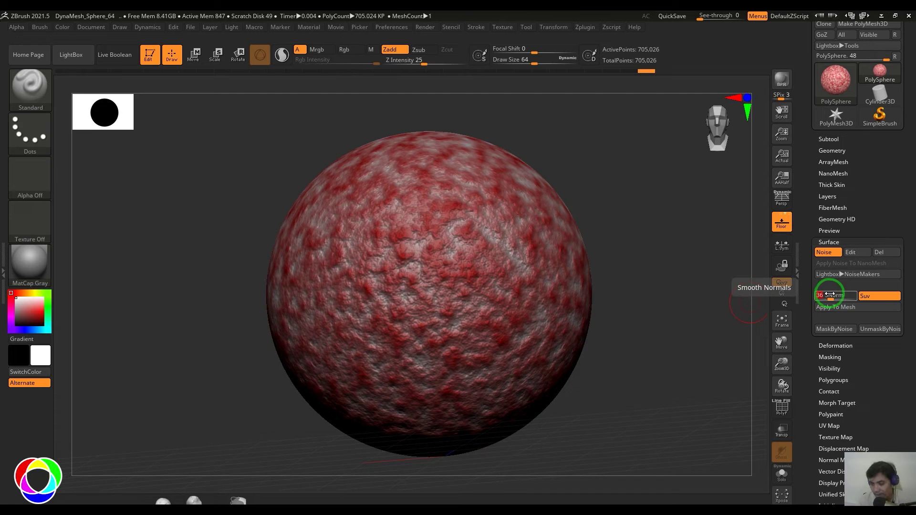
click(854, 308)
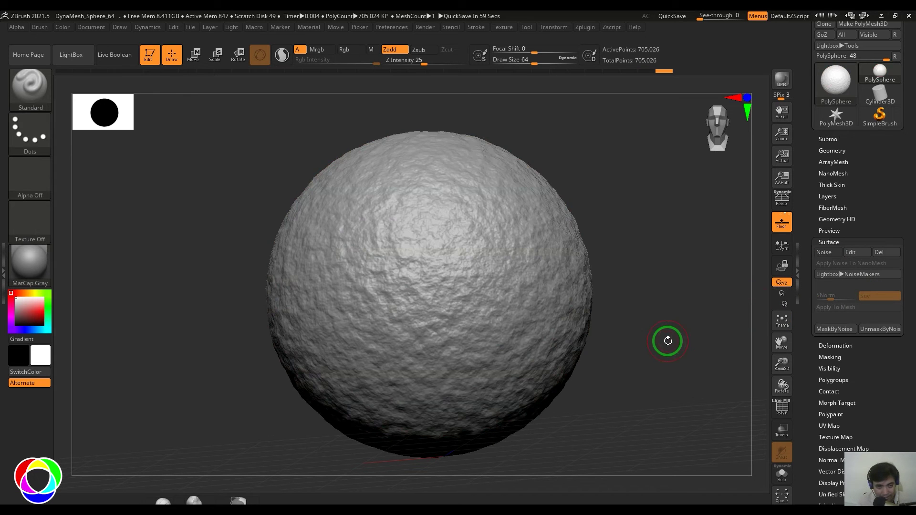
drag(669, 340, 649, 350)
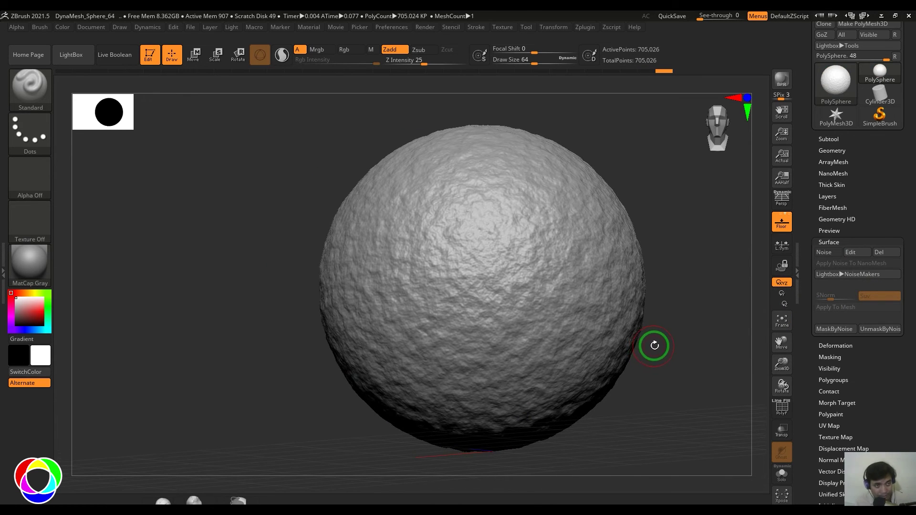
Undo the noise application, turn on Rgb with intensity 100 and apply the noise to the mesh again
key(ctrl+z)
click(836, 217)
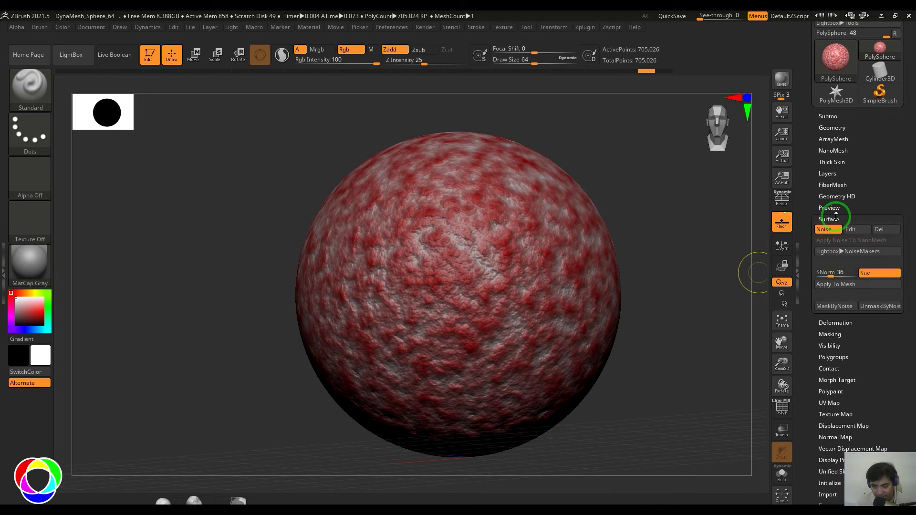
click(834, 285)
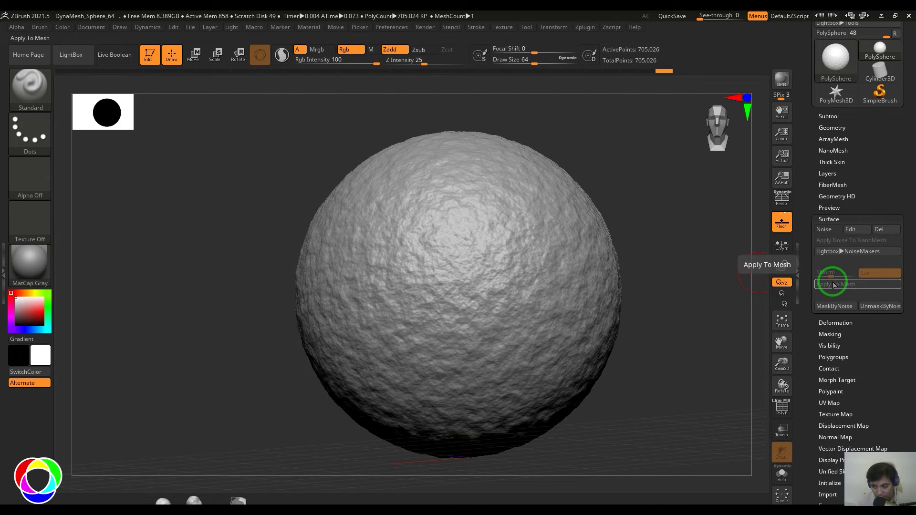
drag(726, 270, 705, 278)
key(ctrl)
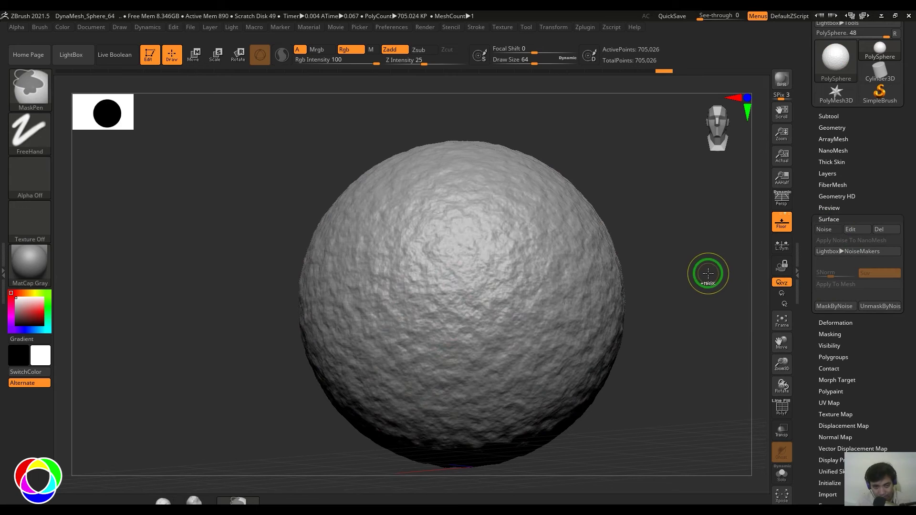
Undo the last noise application on the sphere and turn off the Rgb channel
key(ctrl+z)
click(353, 51)
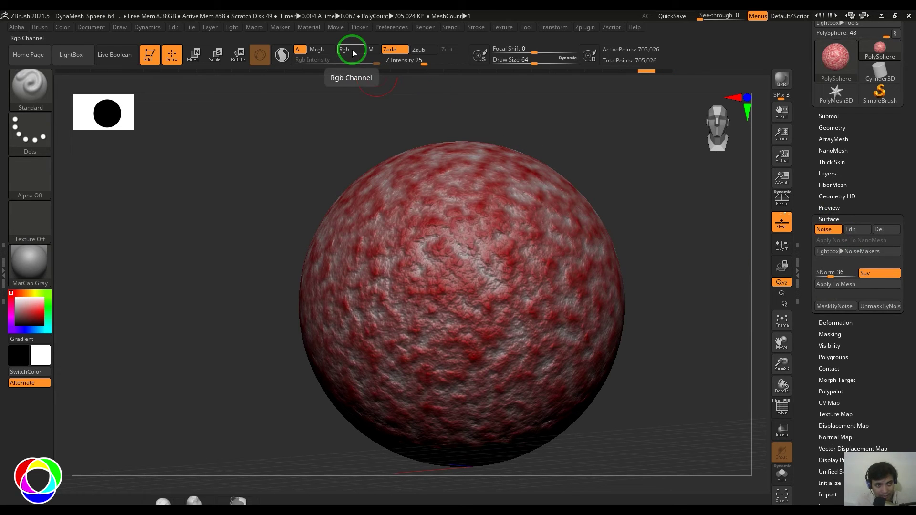
click(352, 51)
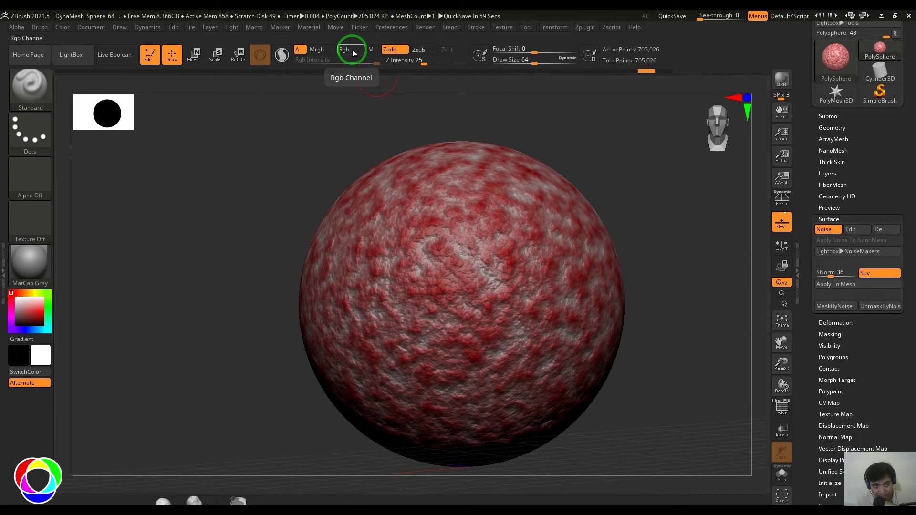
Turn on Colorize in the sphere's polypaint settings
scroll(854, 344, down, 1)
click(833, 350)
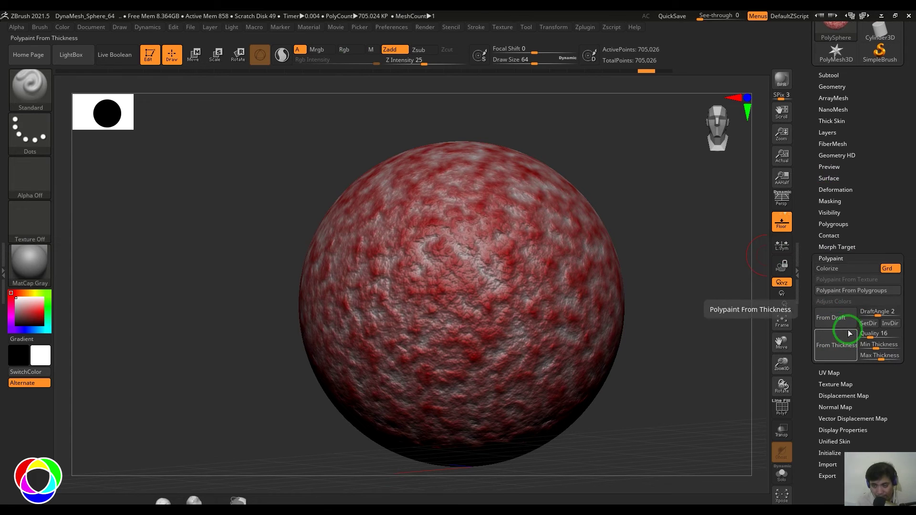
click(840, 268)
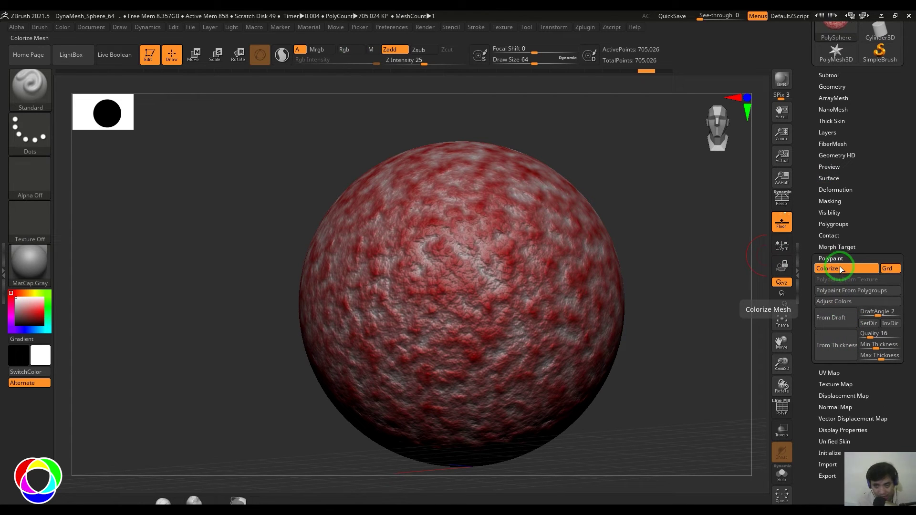
Apply the red surface noise to the mesh with Colorize on and inspect the sphere from several angles
scroll(873, 247, up, 1)
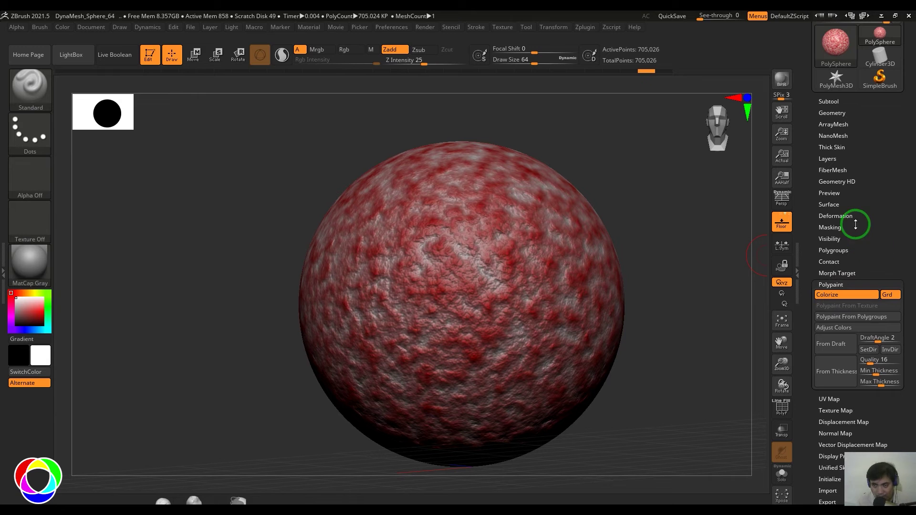
scroll(864, 234, up, 1)
click(839, 216)
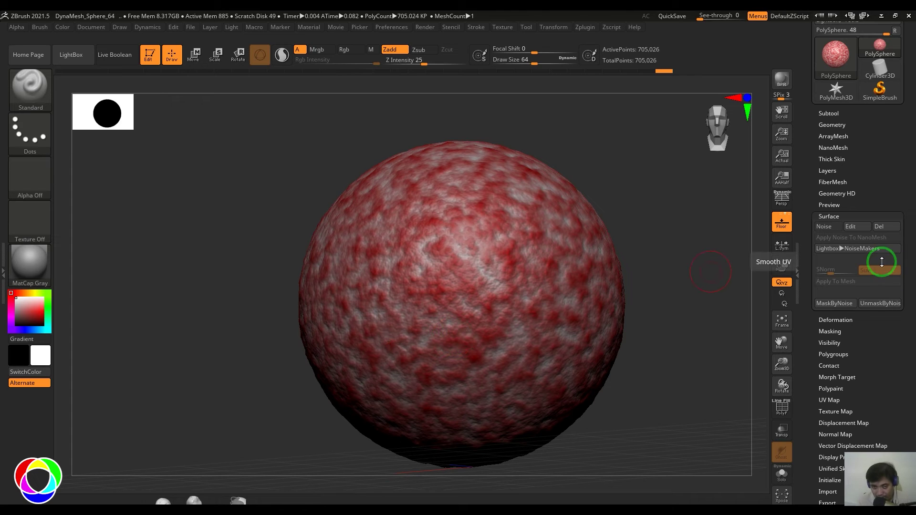
drag(697, 331, 638, 329)
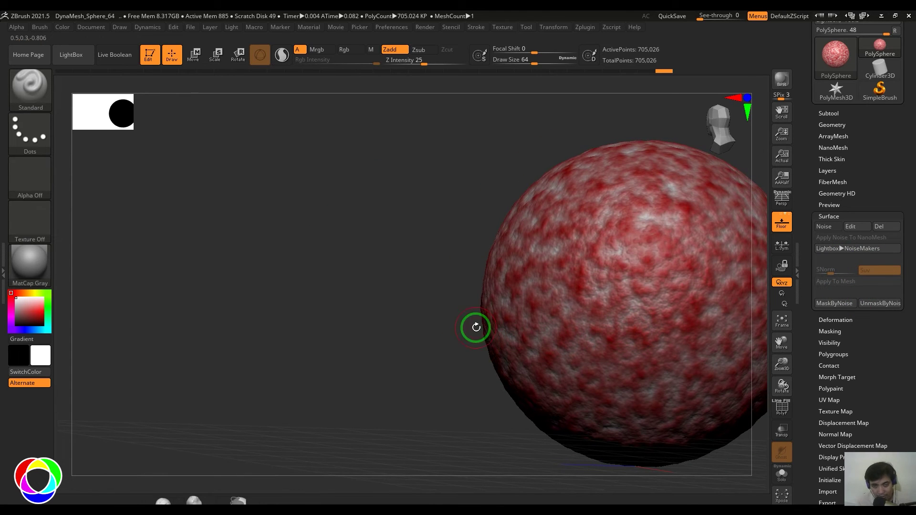
alt+drag(401, 348, 318, 360)
drag(709, 385, 653, 360)
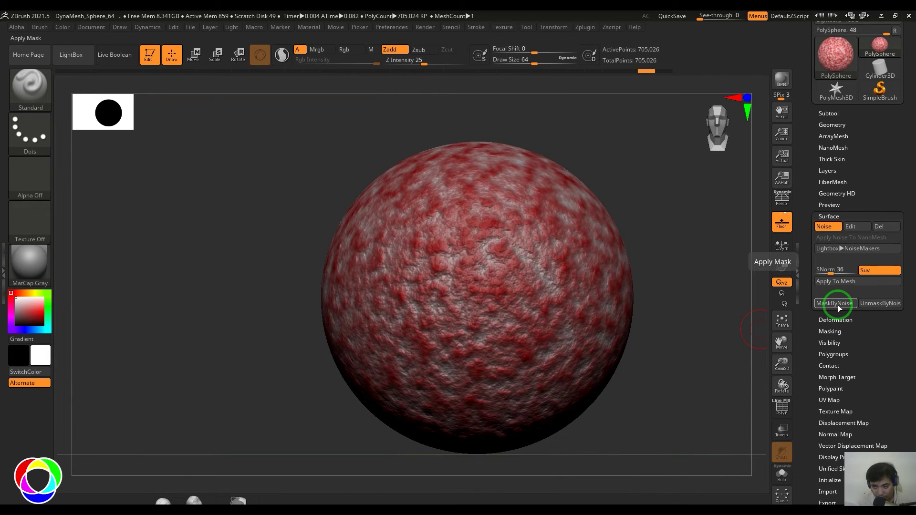
Mask the sphere by its noise, inflate the unmasked areas with the Inflate deformation, and undo the inflation
click(838, 306)
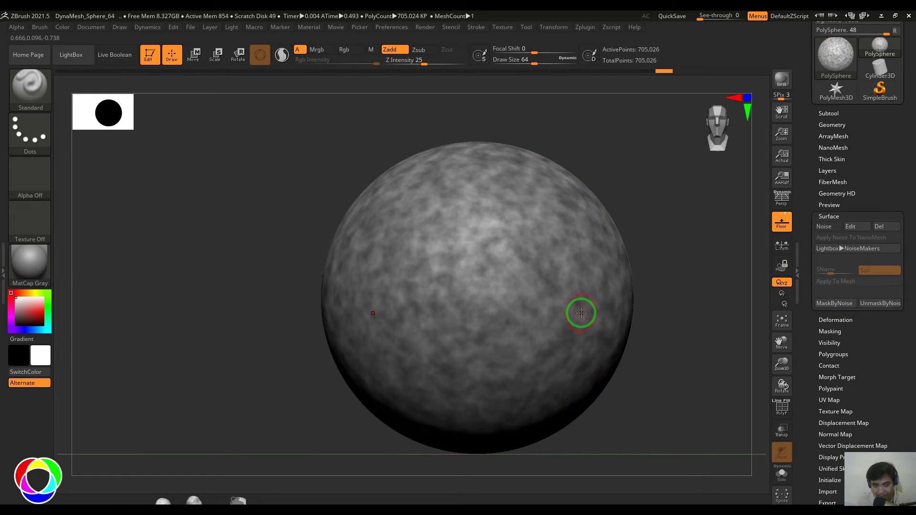
scroll(876, 377, down, 3)
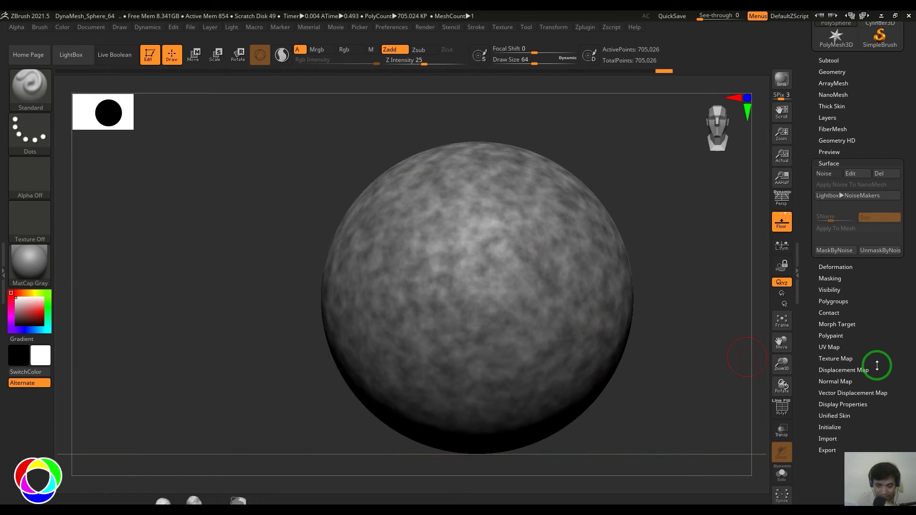
click(835, 267)
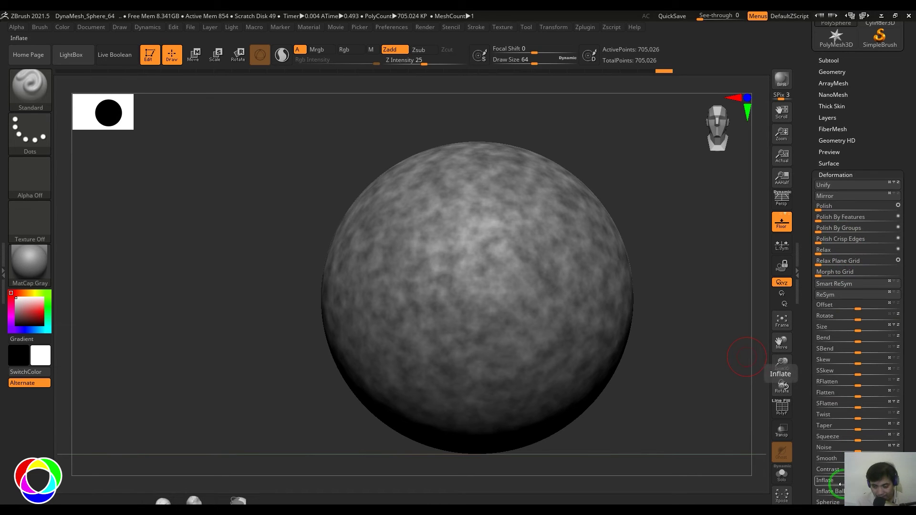
drag(841, 484, 834, 491)
key(ctrl+z)
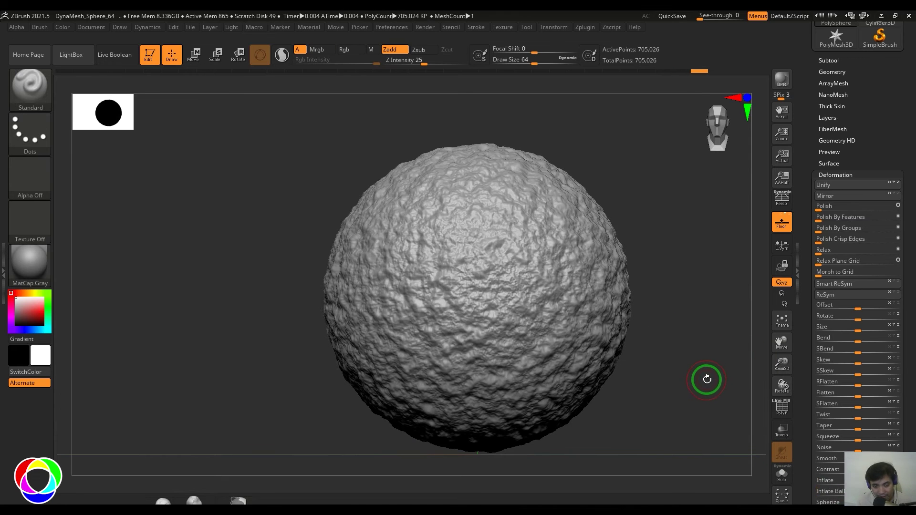
key(ctrl+z)
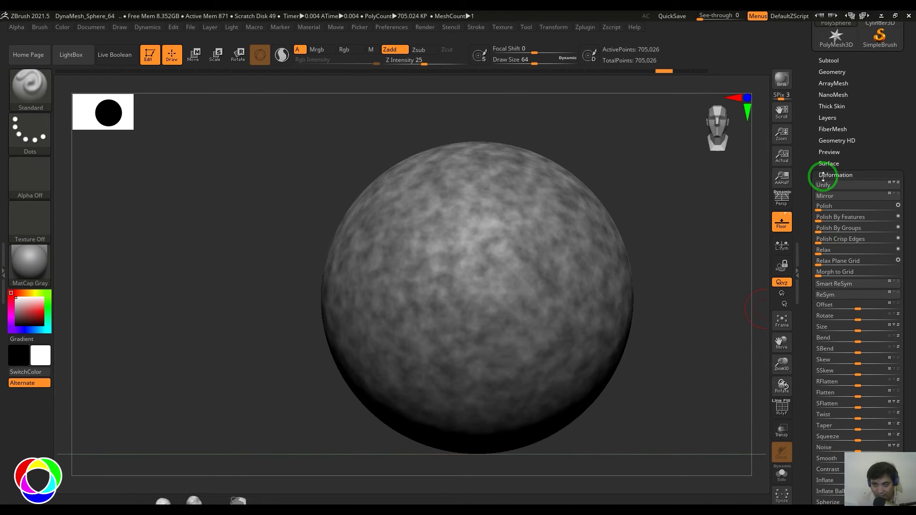
Bring back the red surface noise, try applying it to the mesh, and delete the noise from the sphere
click(829, 163)
click(824, 173)
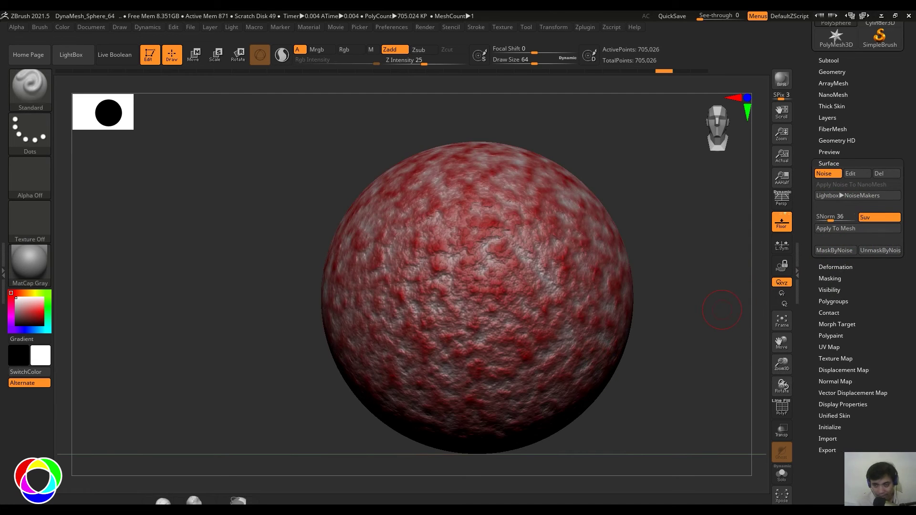
click(836, 229)
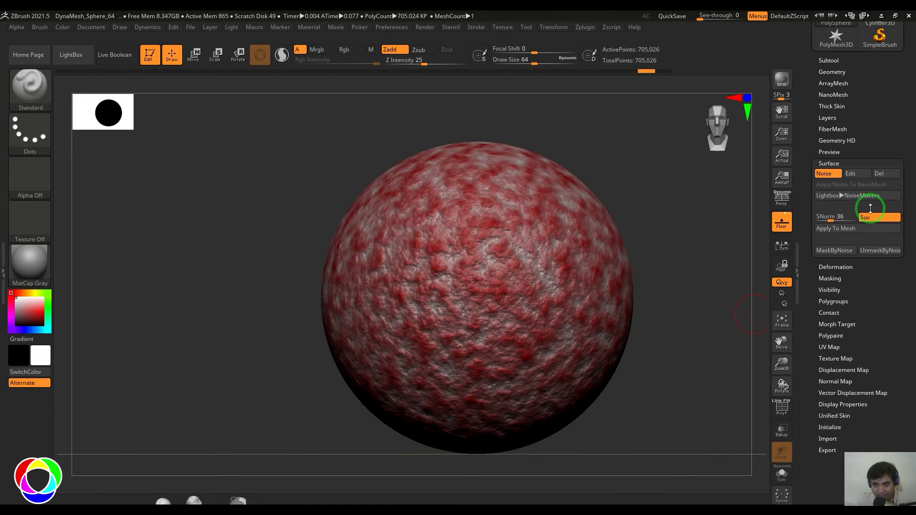
click(887, 175)
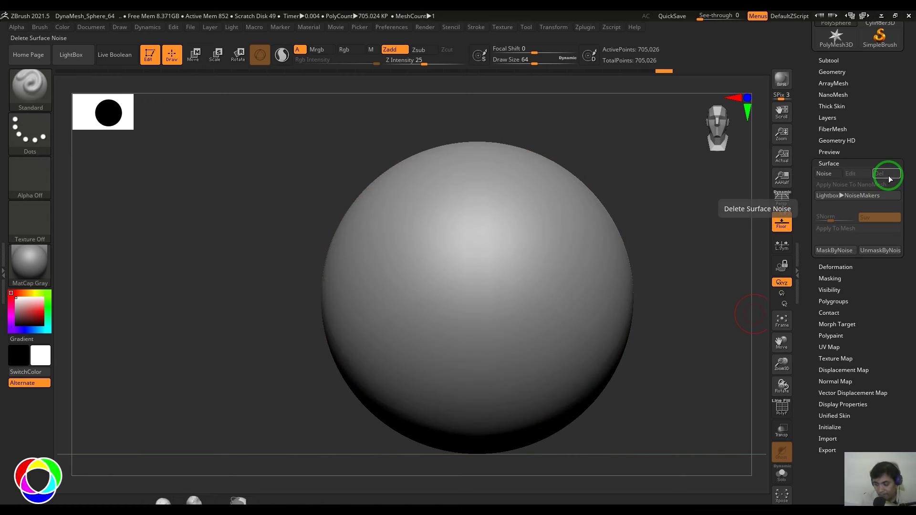
Start a new surface noise and load the Floral01 image as its alpha
click(823, 174)
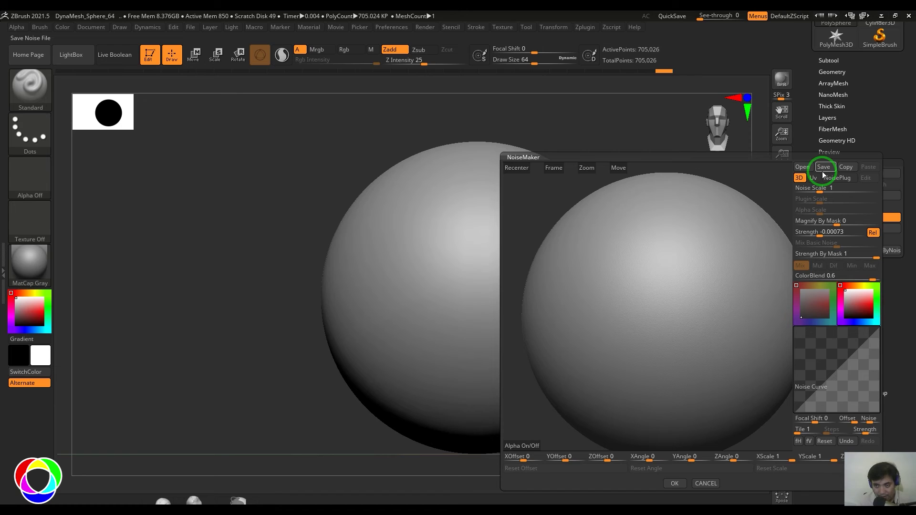
click(522, 445)
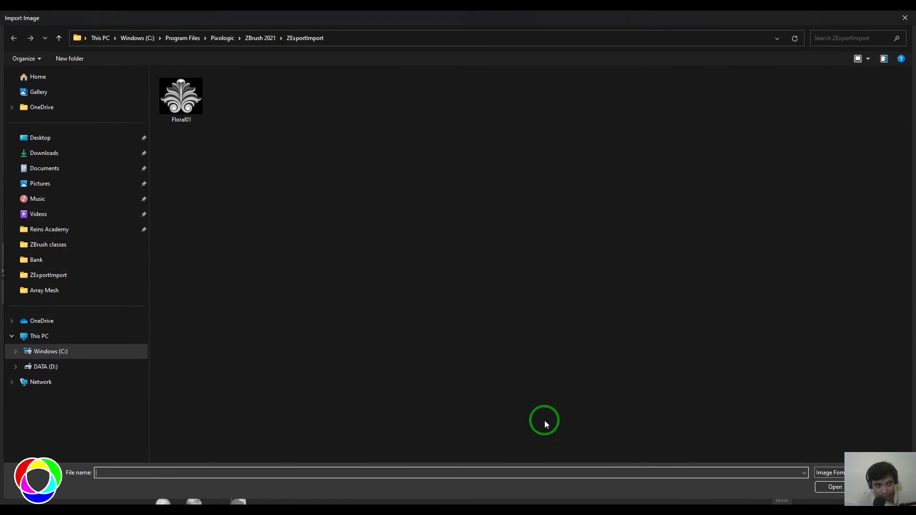
click(197, 114)
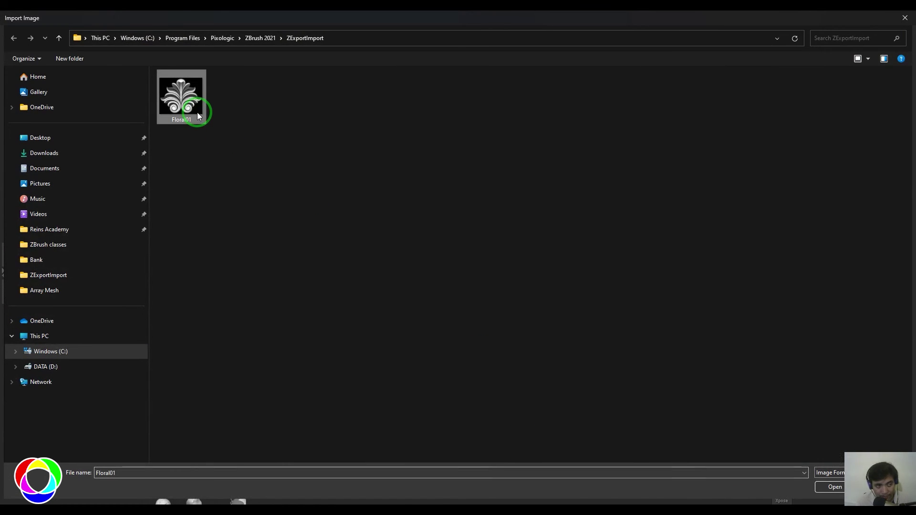
click(842, 491)
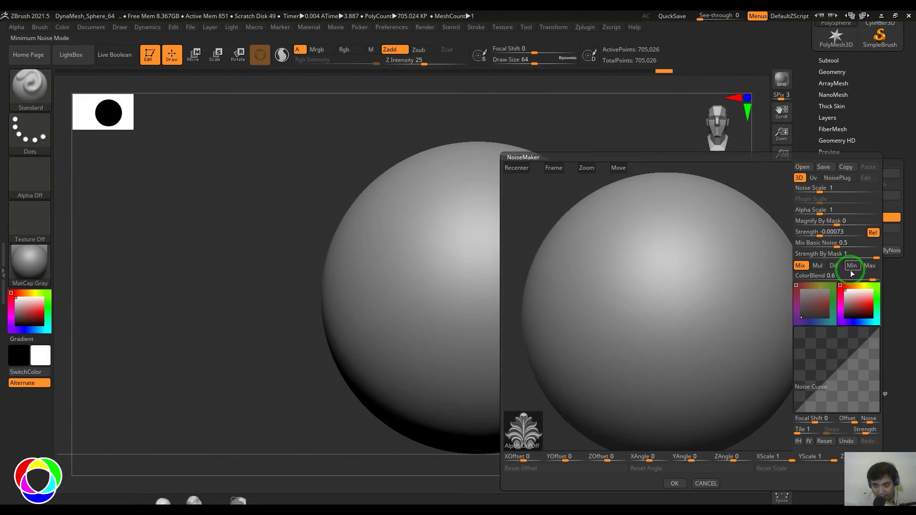
Raise the noise strength to about 0.165 and set Mix Basic Noise to 0
drag(819, 233, 856, 238)
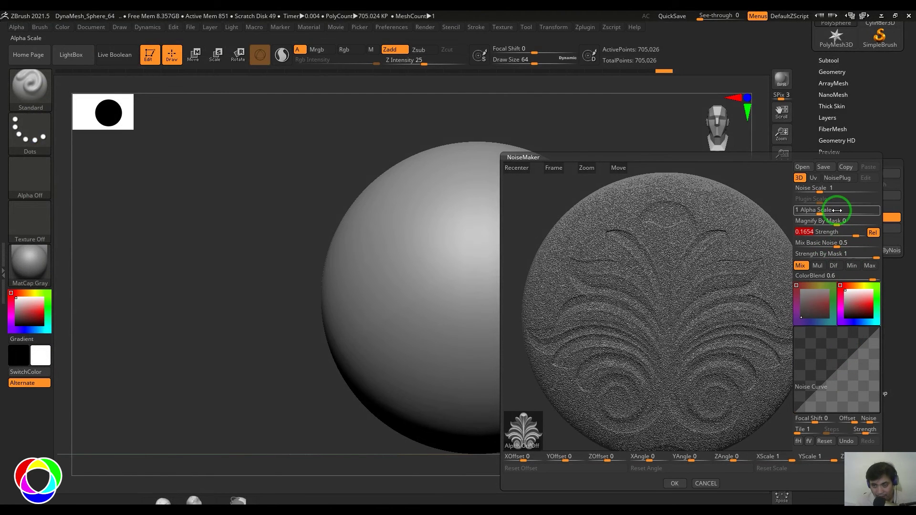
click(843, 242)
text(0)
key(Return)
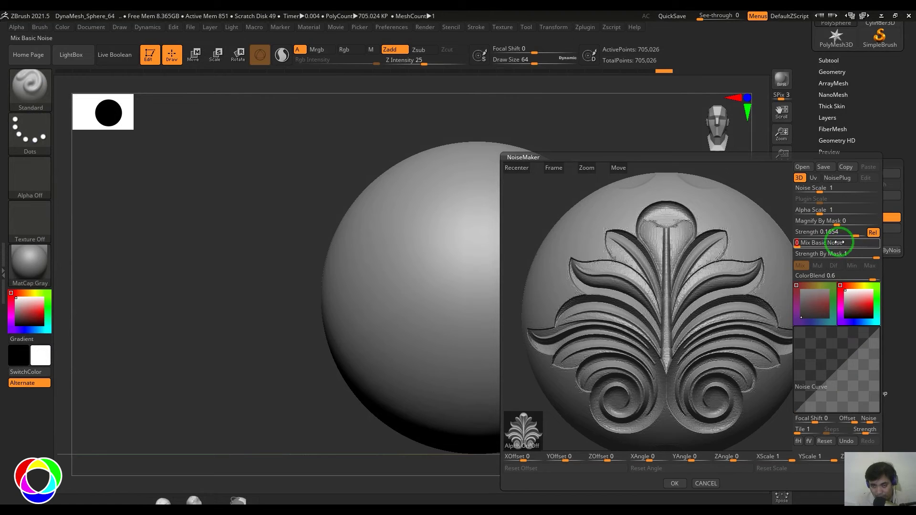
Set the noise Strength to about -0.18 and the Alpha Scale to about 0.25 to tile the floral pattern
click(833, 234)
text(0)
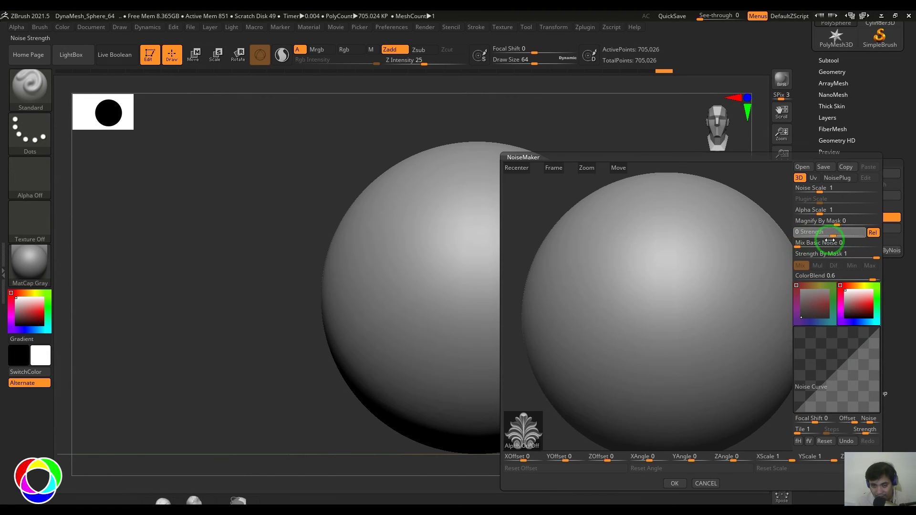
drag(827, 240, 802, 241)
mouse_move(811, 211)
mouse_down()
mouse_move(832, 213)
mouse_move(820, 220)
mouse_move(814, 211)
mouse_move(824, 220)
mouse_move(818, 213)
mouse_move(814, 223)
mouse_up()
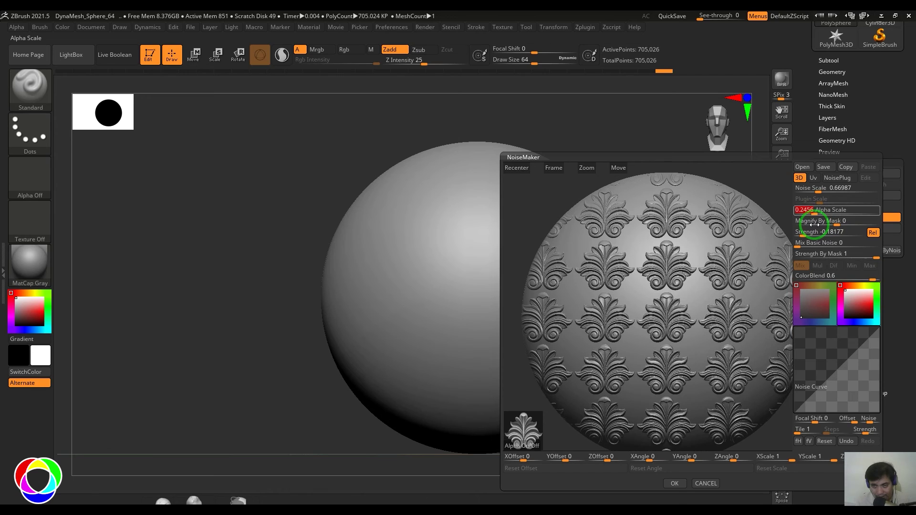
Compare the floral pattern in UV and 3D modes while rotating the preview, ending in UV mode
click(814, 178)
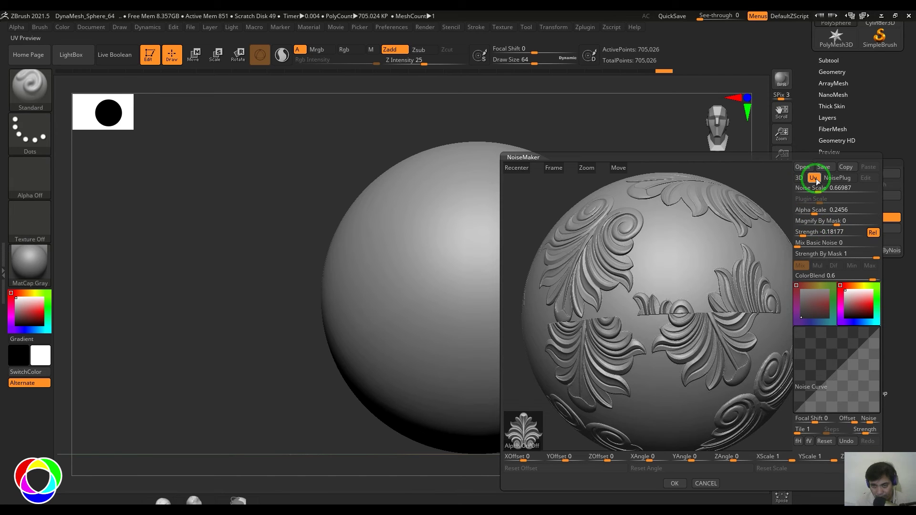
click(804, 180)
drag(734, 339, 767, 302)
click(813, 178)
drag(657, 348, 716, 339)
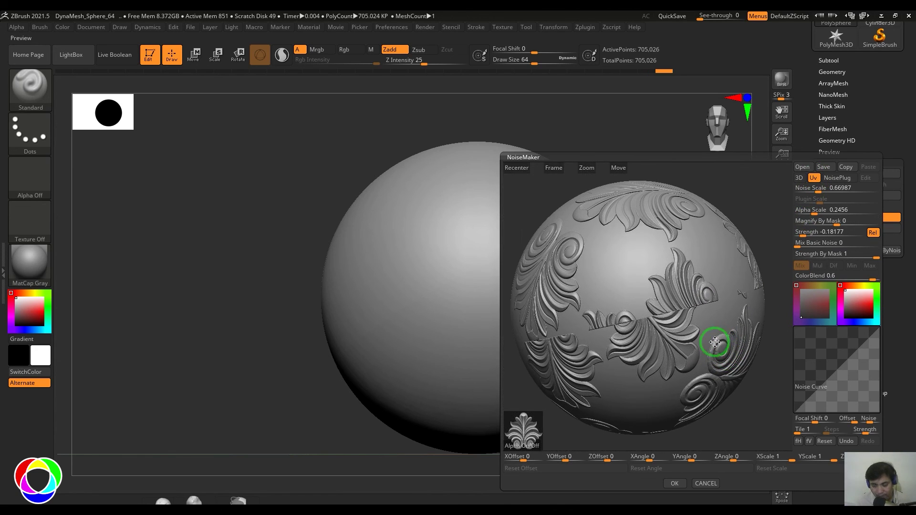
Lower the Alpha Scale to about 0.07 and accept the floral noise
click(816, 191)
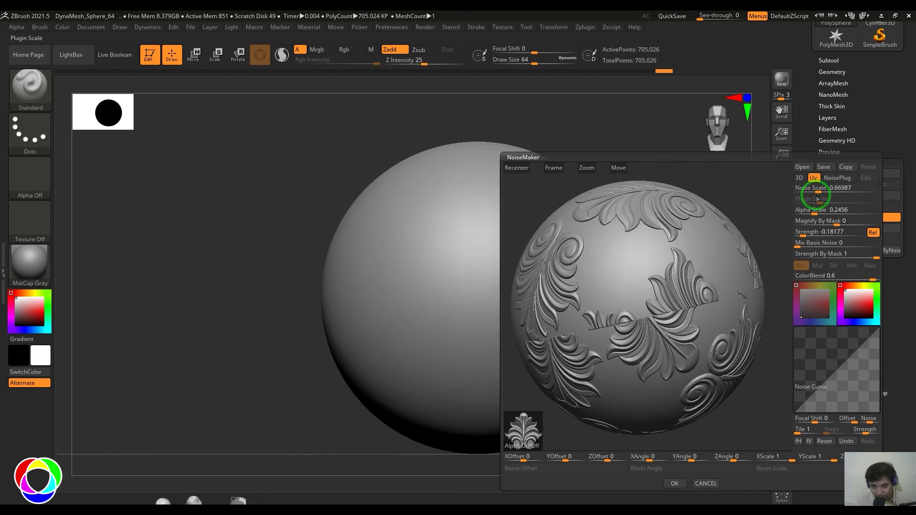
drag(817, 210, 810, 214)
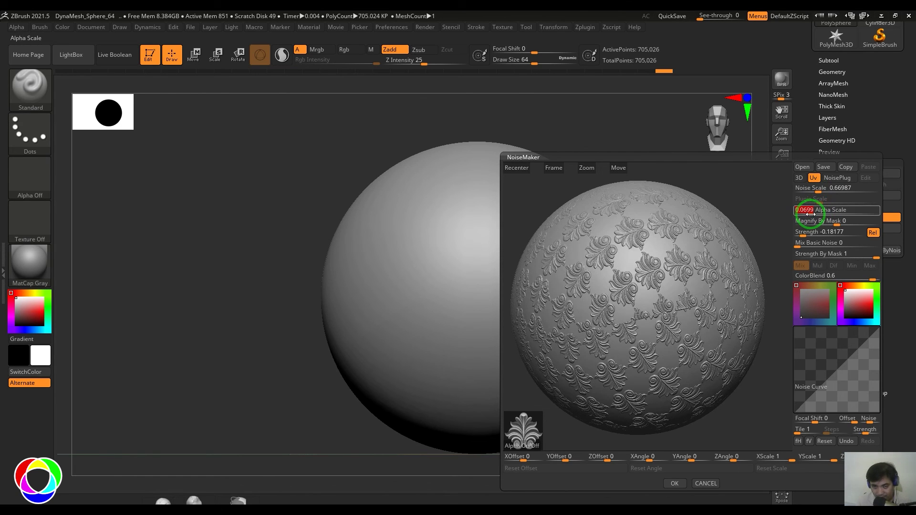
click(674, 483)
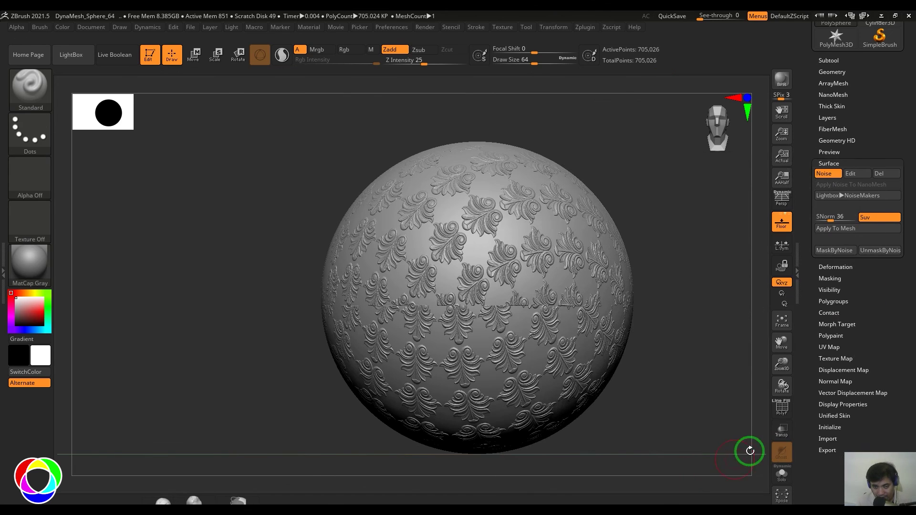
Apply the floral noise to the mesh, undo the application, and delete the surface noise
click(836, 228)
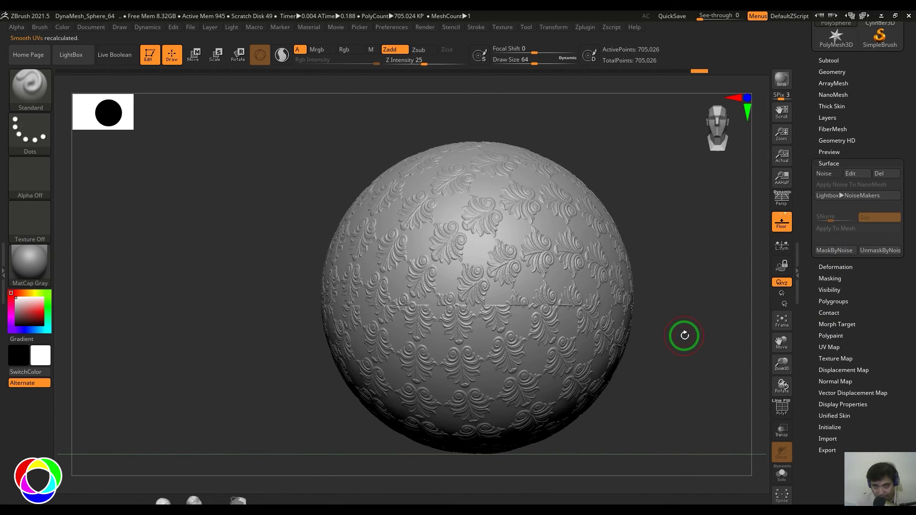
key(ctrl)
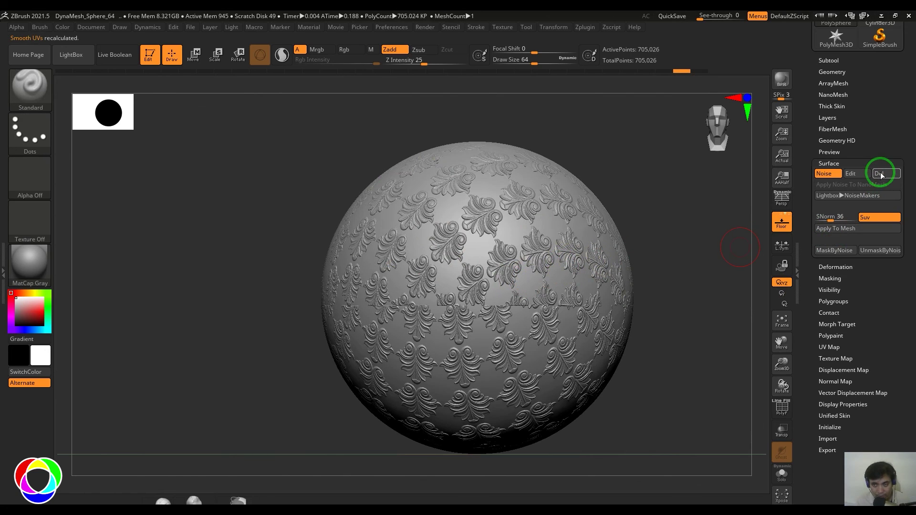
click(879, 174)
Load the Noise48 preset from the LightBox noise library onto the sphere and close LightBox
click(78, 62)
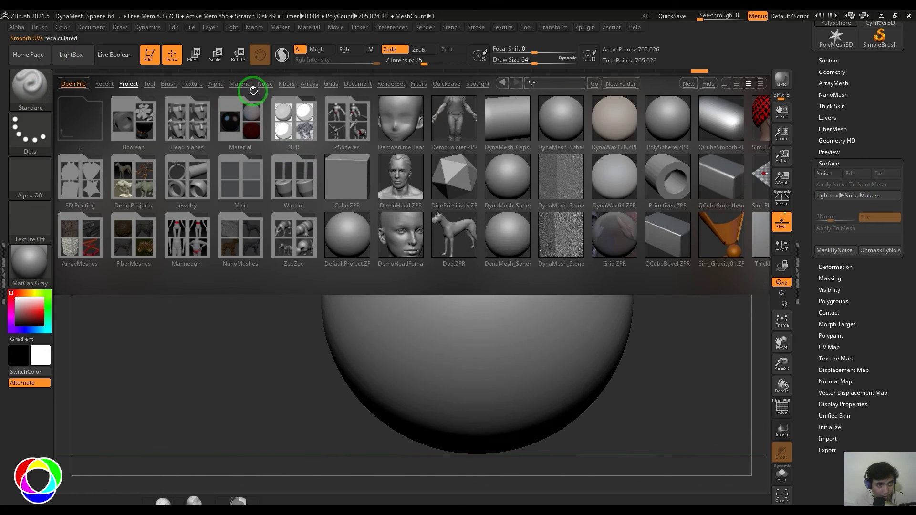
click(263, 85)
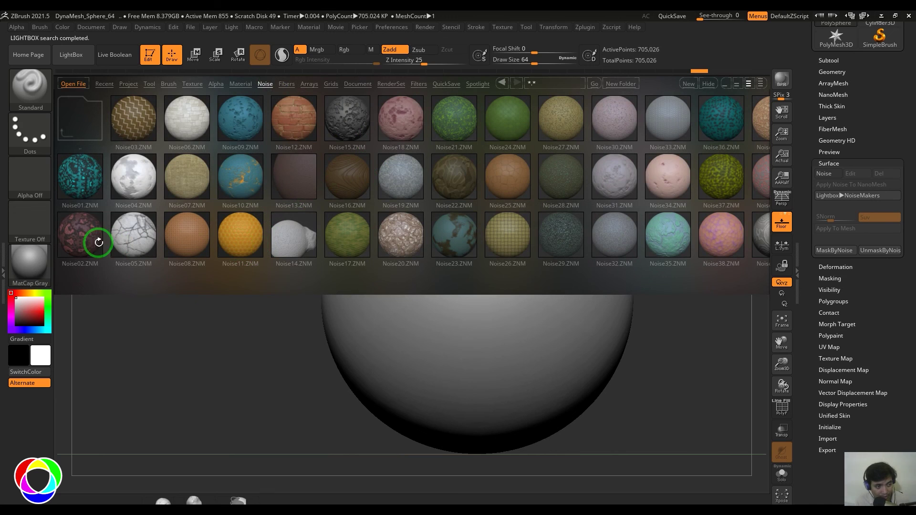
drag(646, 222, 568, 233)
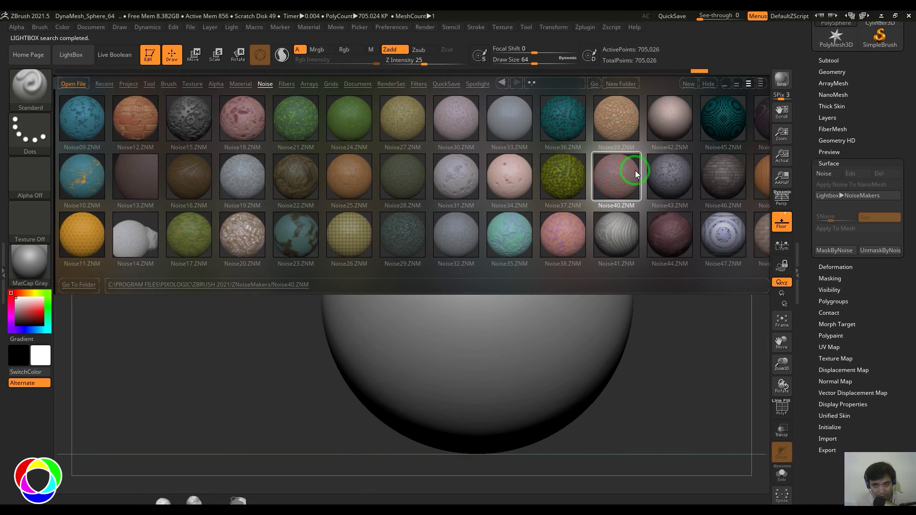
drag(635, 170, 631, 129)
double_click(630, 129)
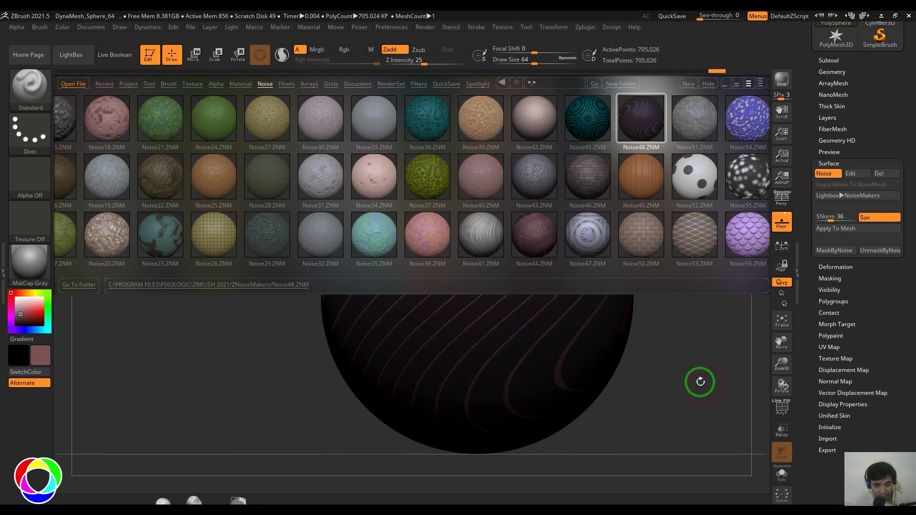
click(74, 61)
drag(611, 241, 719, 320)
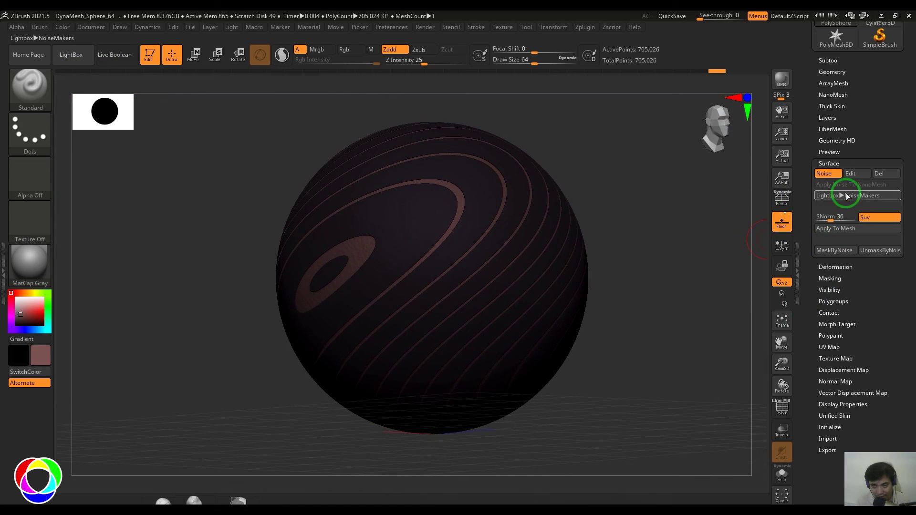
Review the Noise48 settings in NoiseMaker without changing them, and apply the noise to the mesh
click(854, 175)
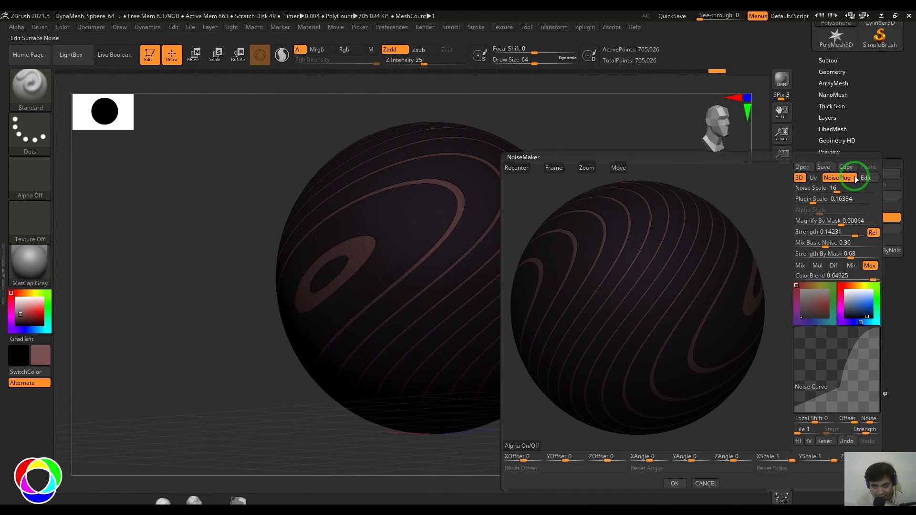
click(706, 483)
click(834, 230)
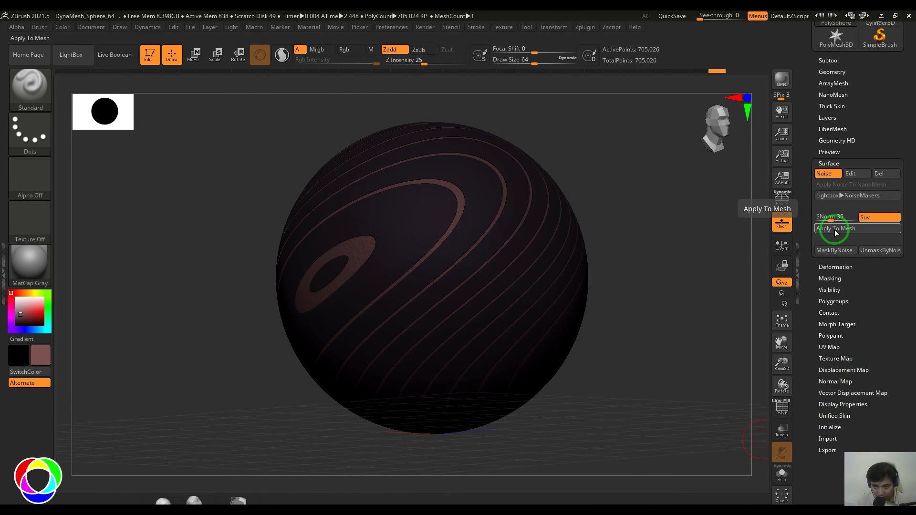